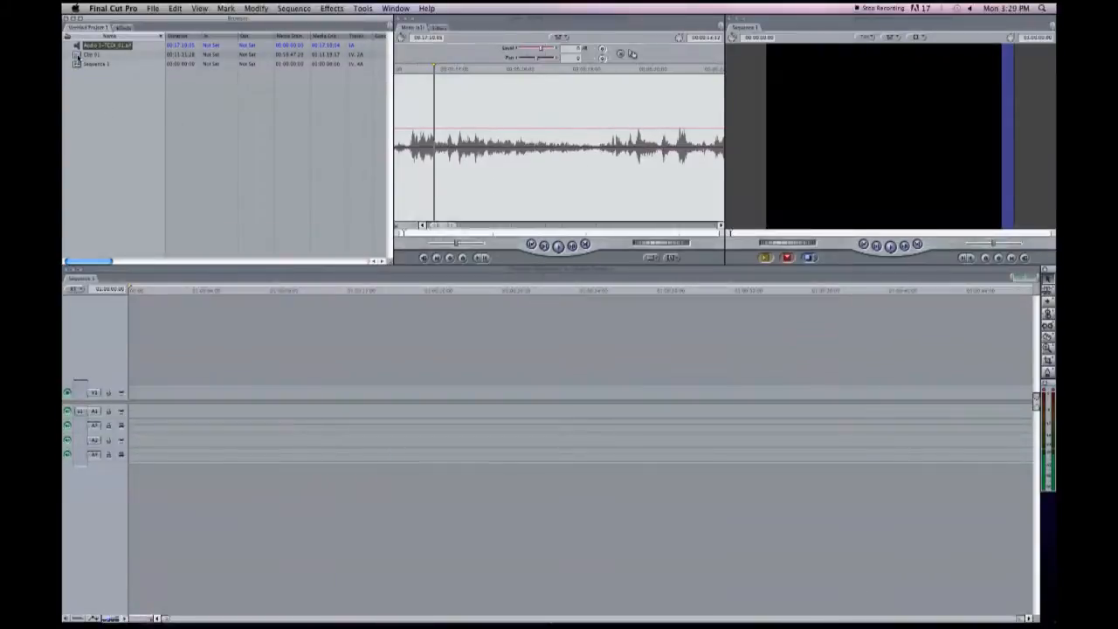
Look over the separately recorded audio file's waveform and Clip 01's picture by opening each in the Viewer.
left_click_drag(450, 233, 440, 234)
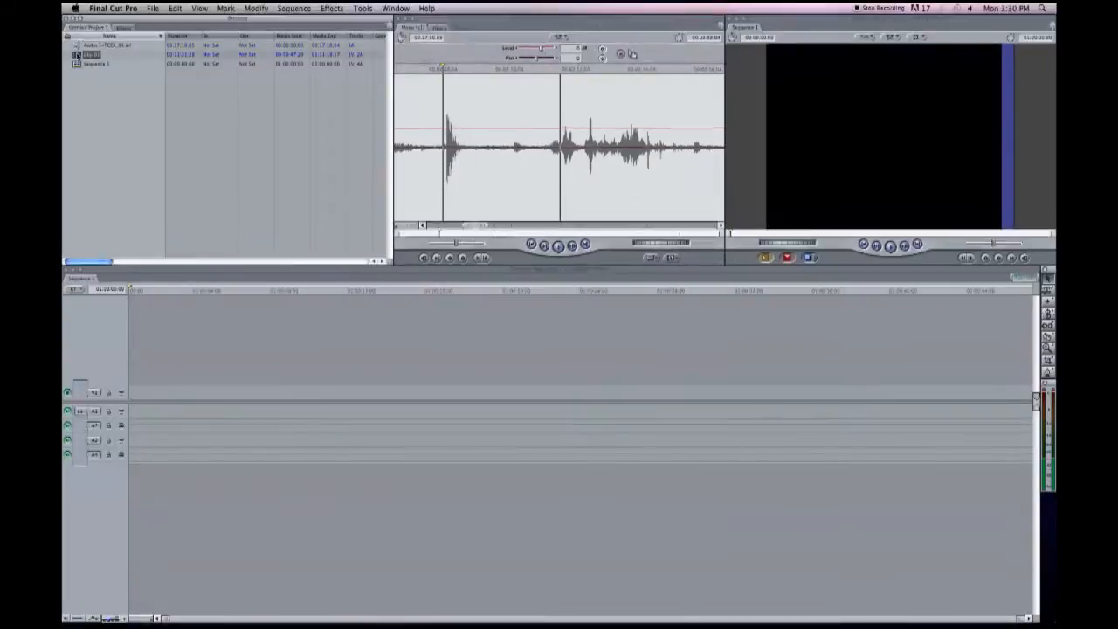
left_click_drag(76, 54, 516, 213)
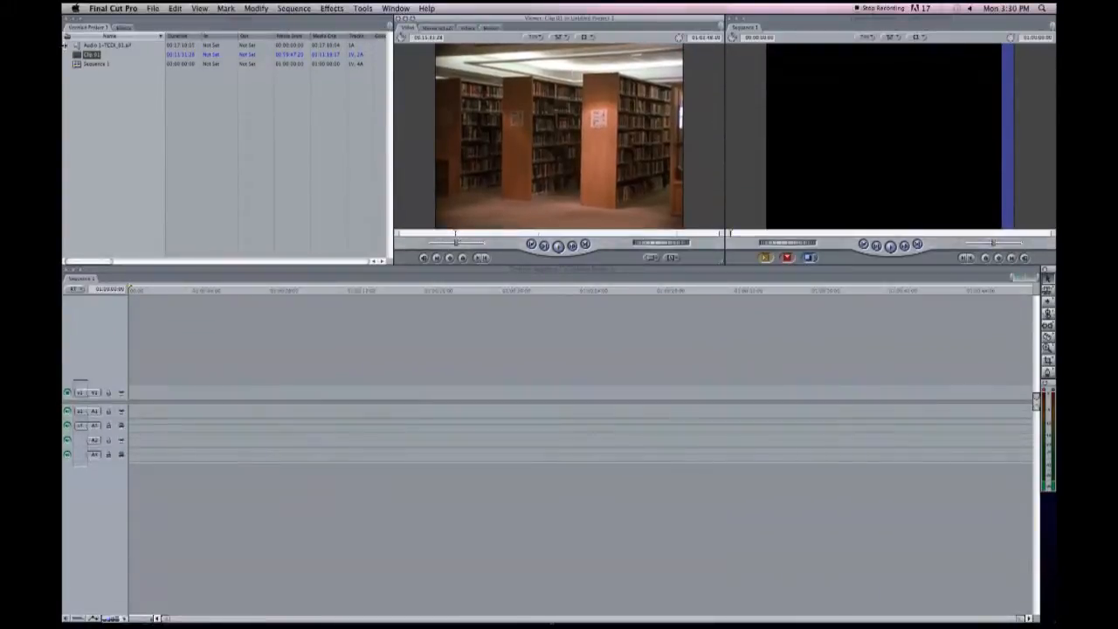
left_click(77, 46)
double_click(77, 46)
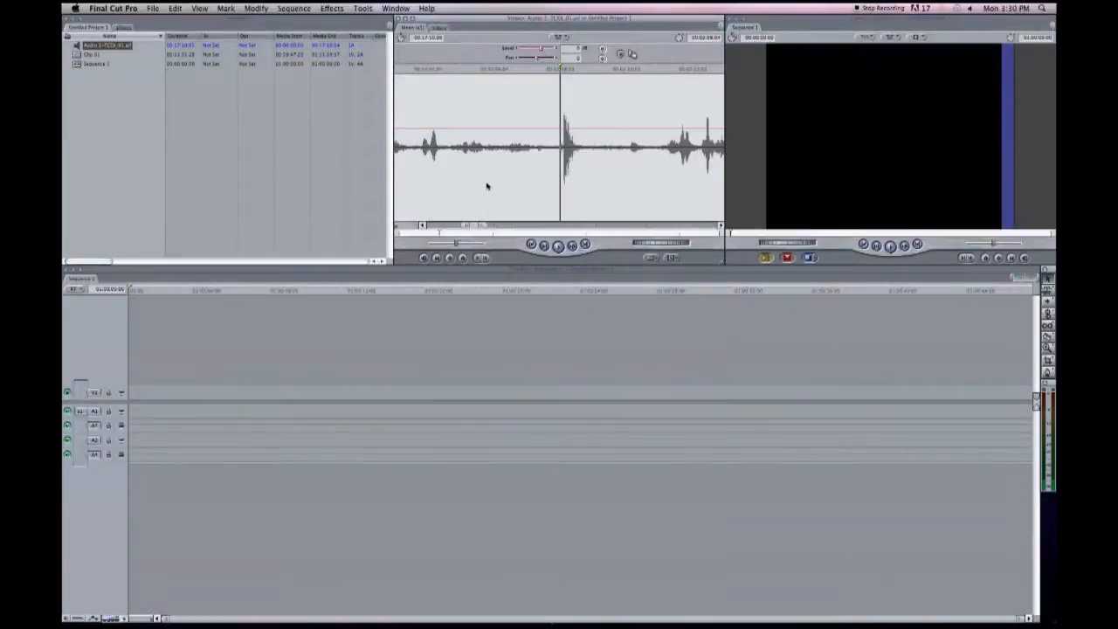
double_click(93, 54)
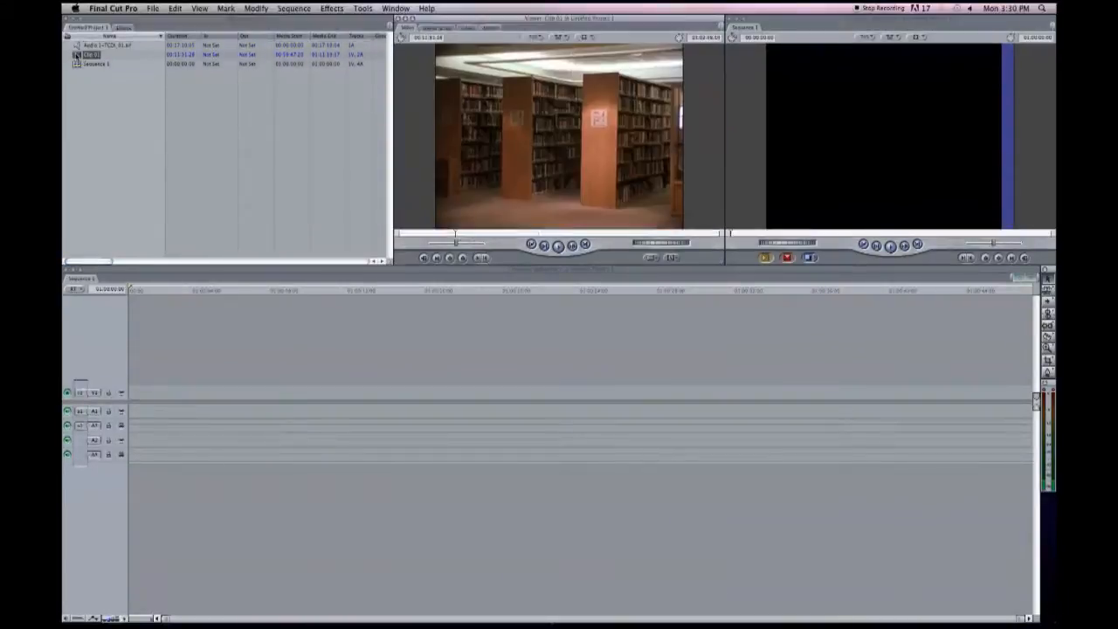
Search Clip 01 for the outdoor take's slate and find the frame where the clapper closes.
left_click_drag(449, 236, 422, 238)
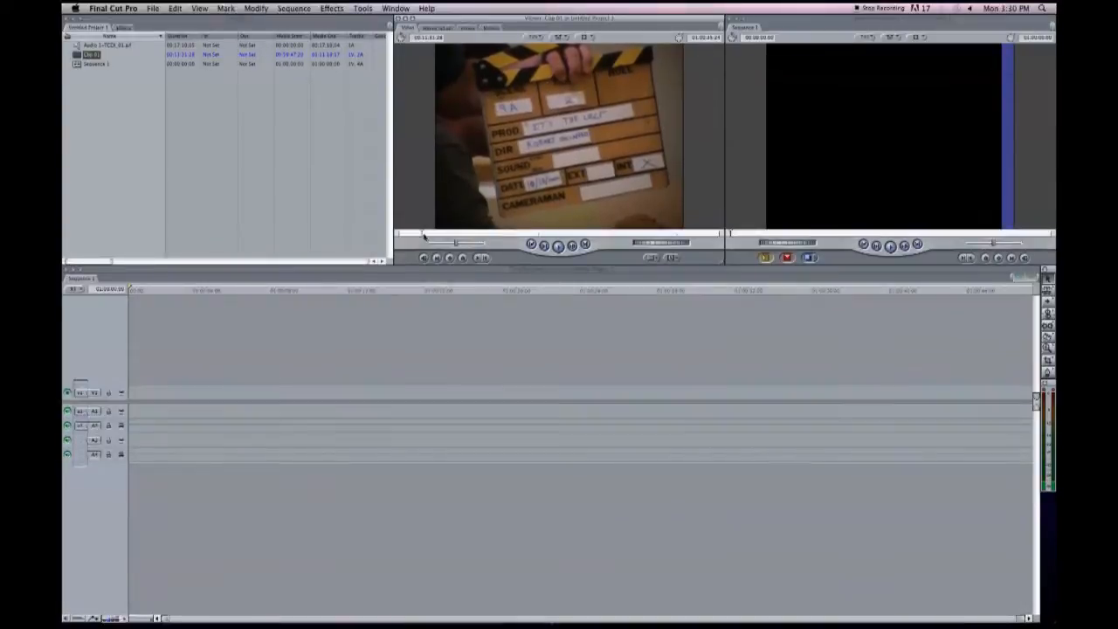
left_click_drag(423, 234, 451, 238)
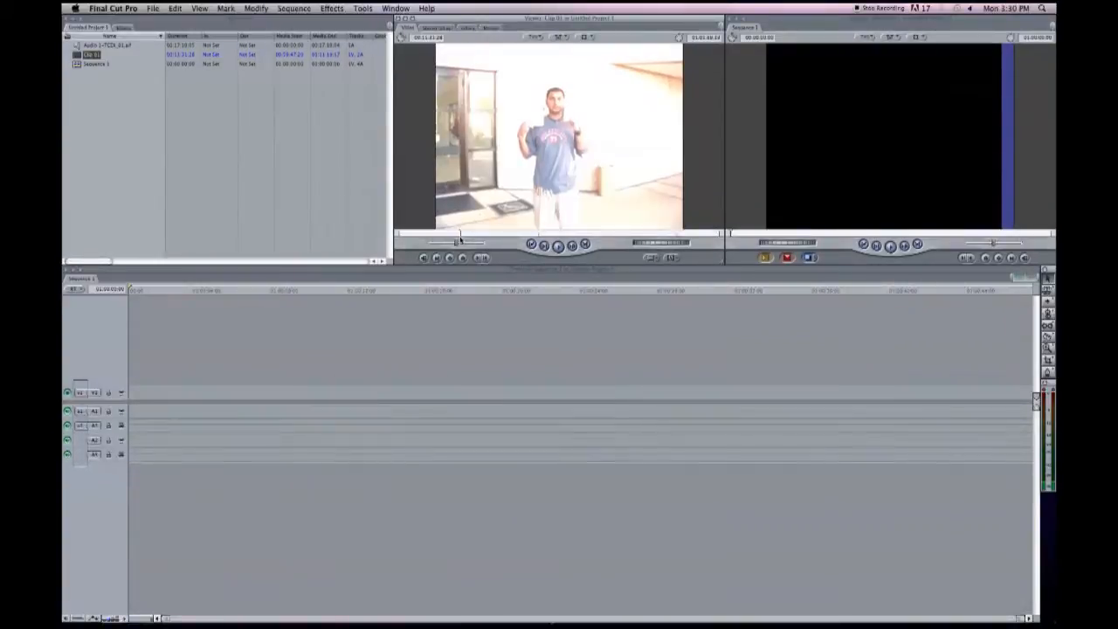
left_click_drag(466, 240, 465, 238)
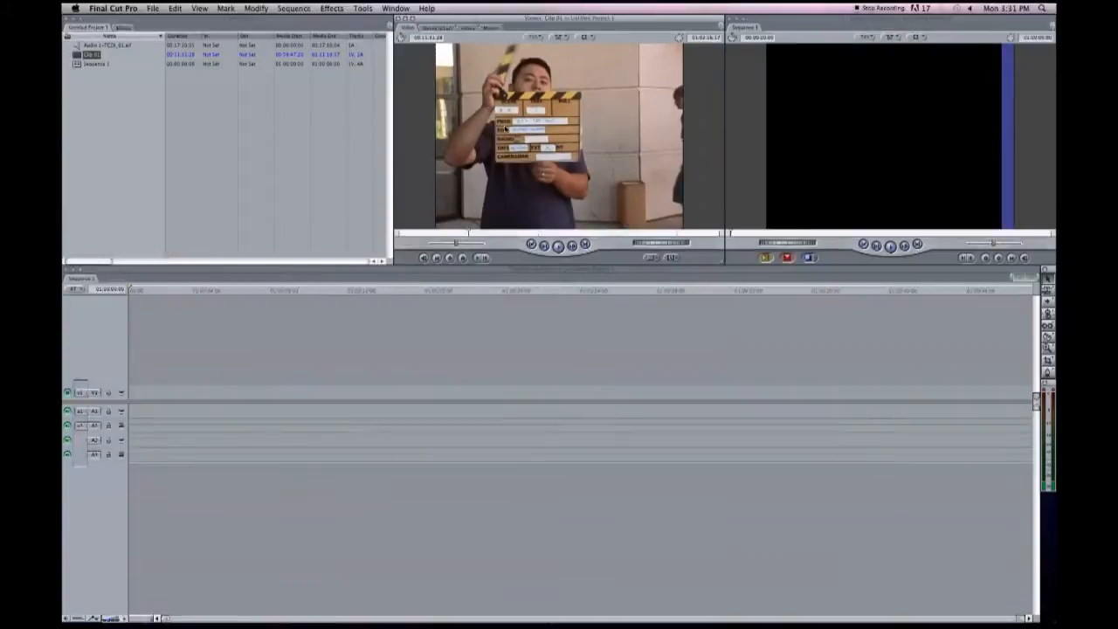
key("Right")
key("Right")
key("Right")
key("Right")
key("Right")
key("Right")
key("Right")
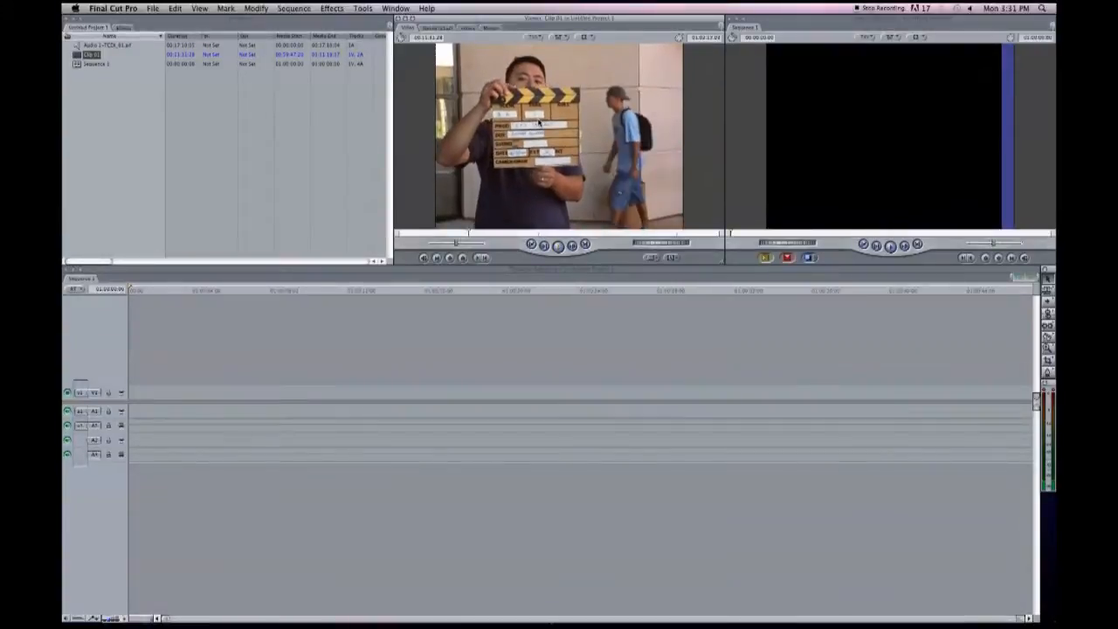
key("space")
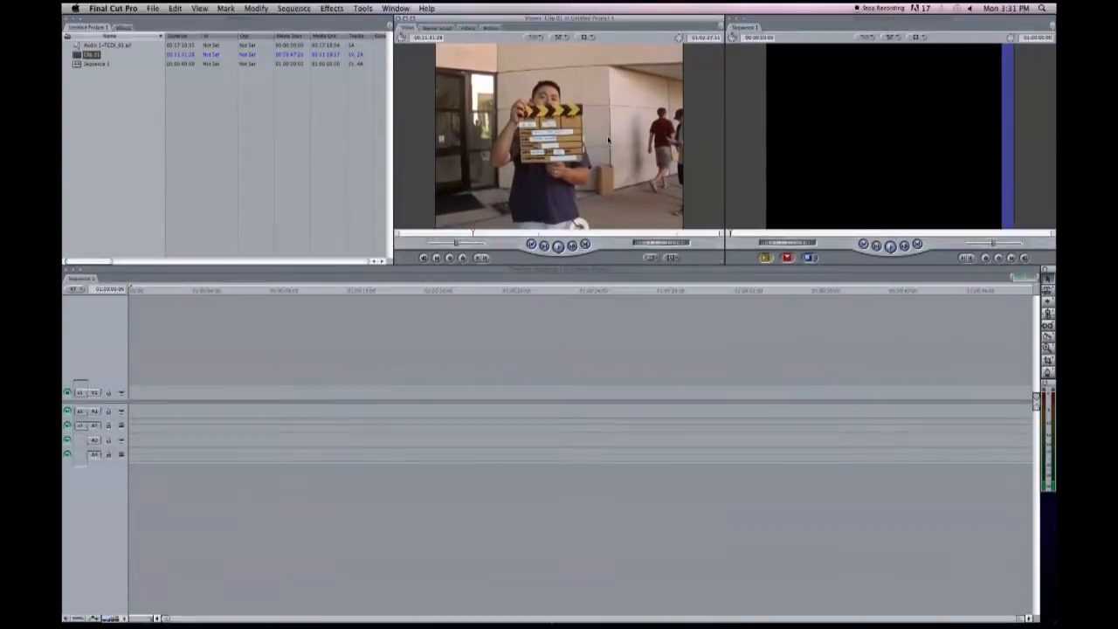
Mark the take in Clip 01 from the slate clap to its end and place it at the start of Sequence 1.
key("i")
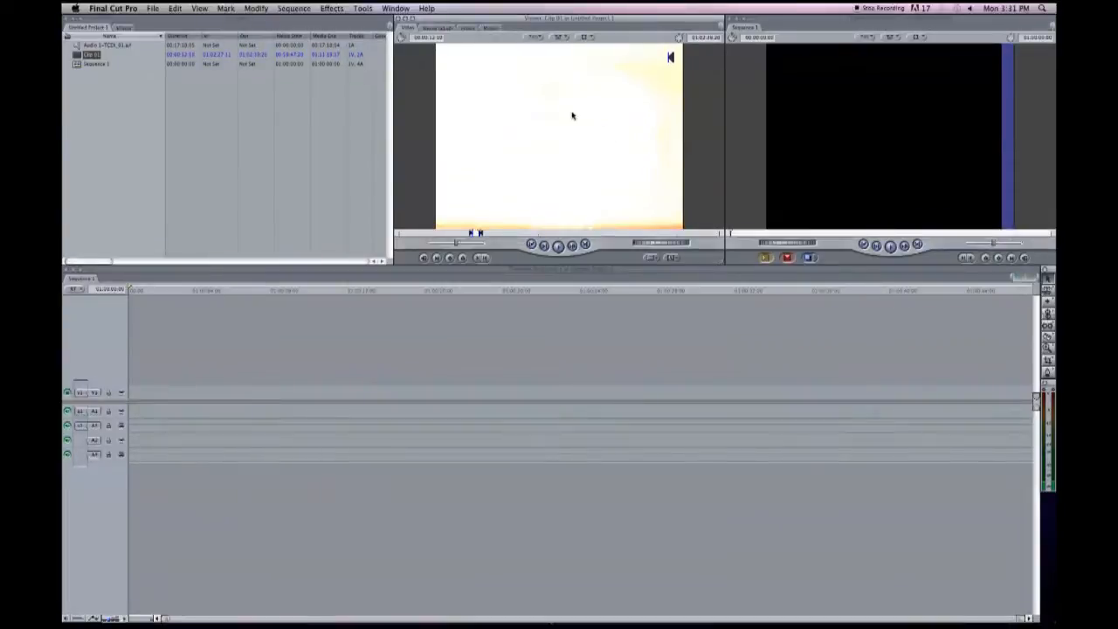
left_click_drag(572, 116, 953, 69)
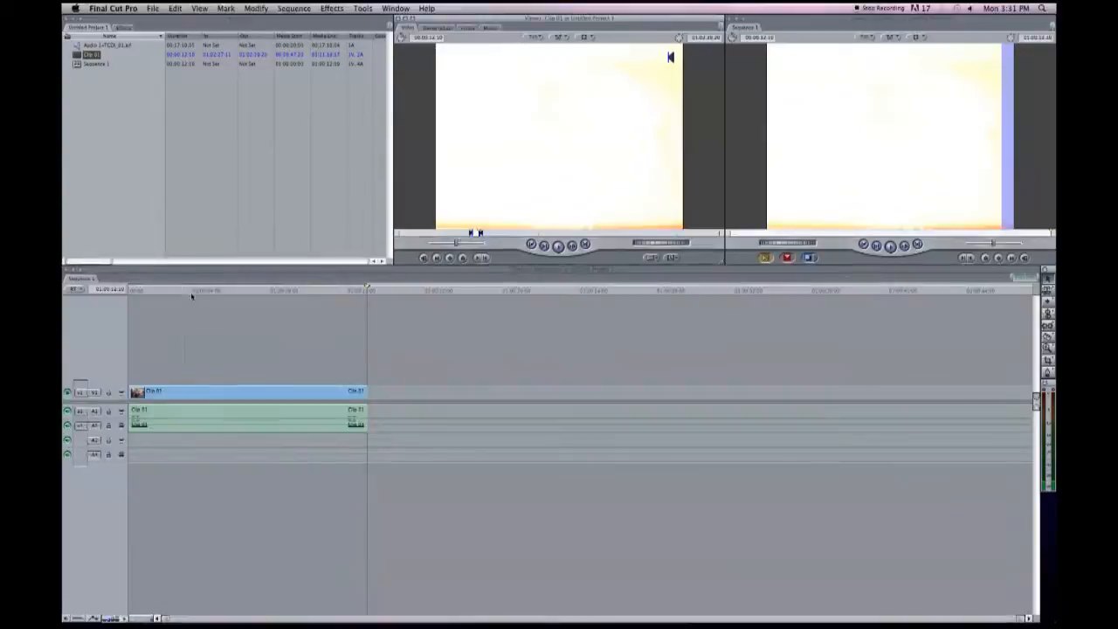
left_click(187, 291)
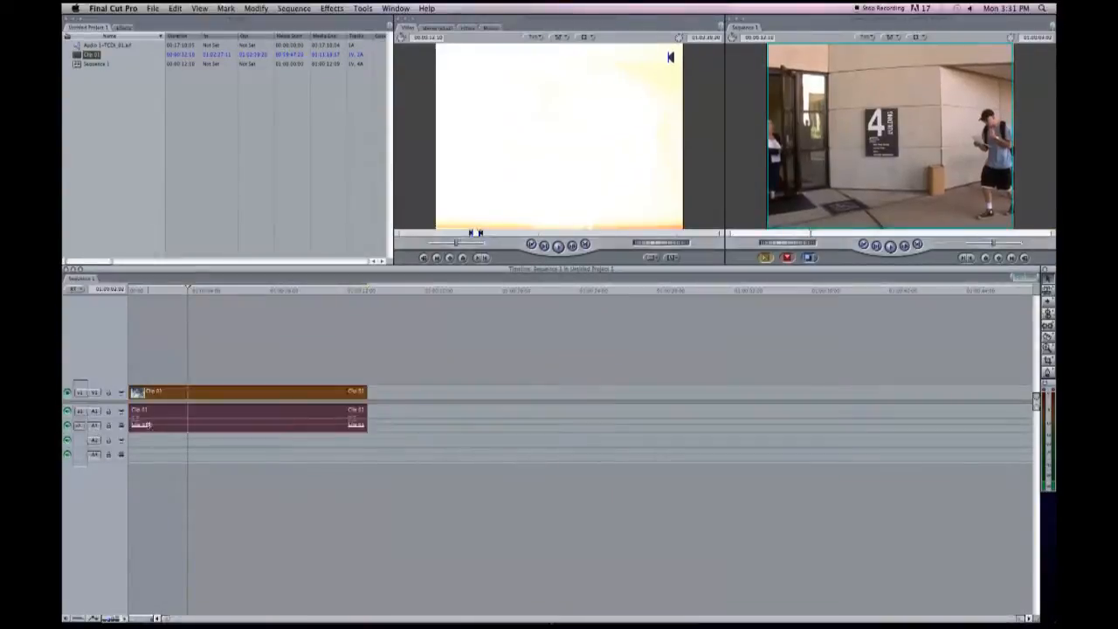
left_click_drag(515, 116, 884, 79)
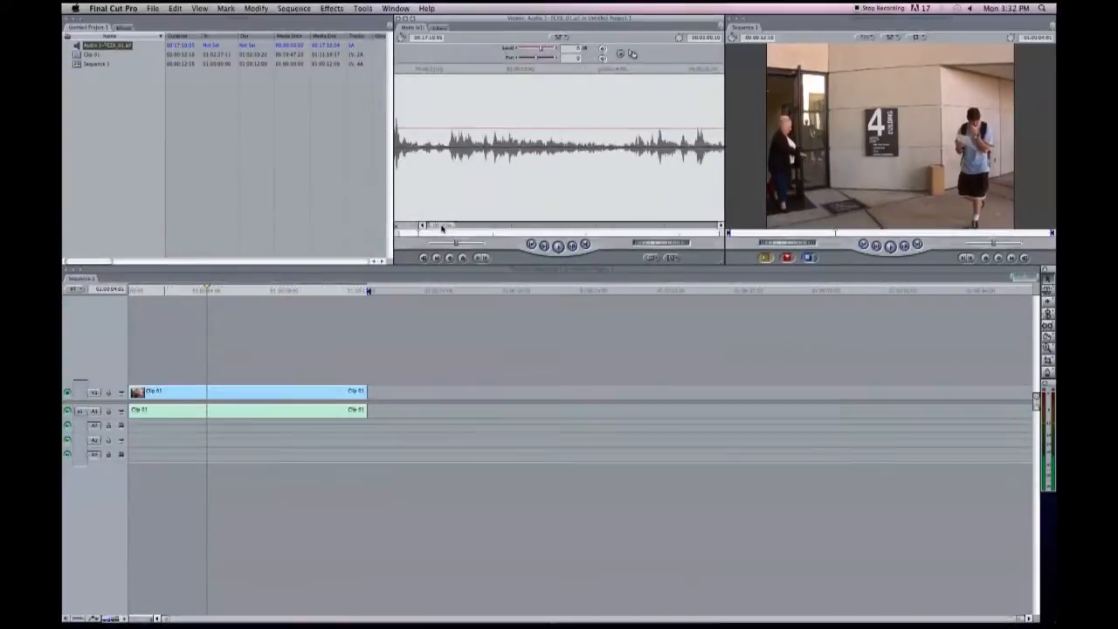
Set an In point at the matching clap in the separate audio and overwrite the first clip's camera audio with it.
left_click_drag(442, 227, 460, 225)
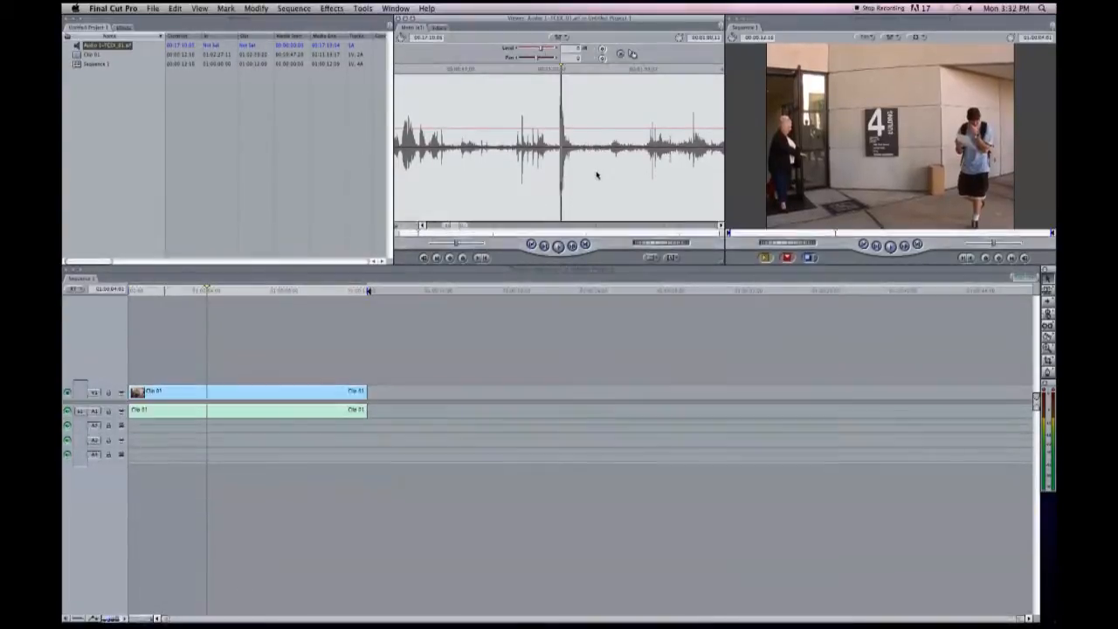
key("i")
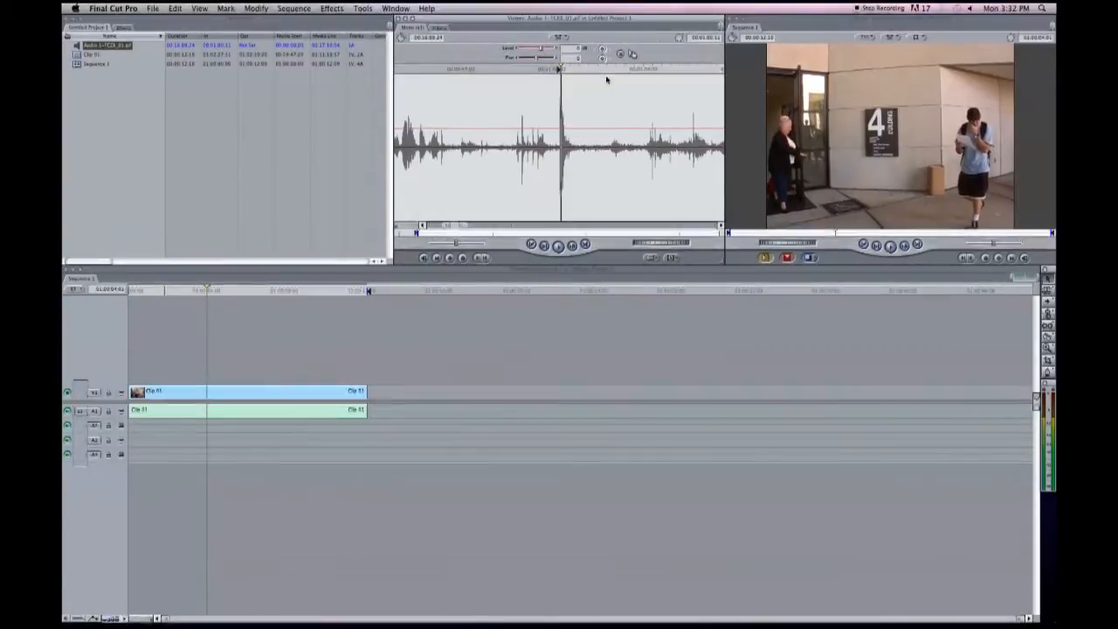
left_click_drag(675, 55, 987, 153)
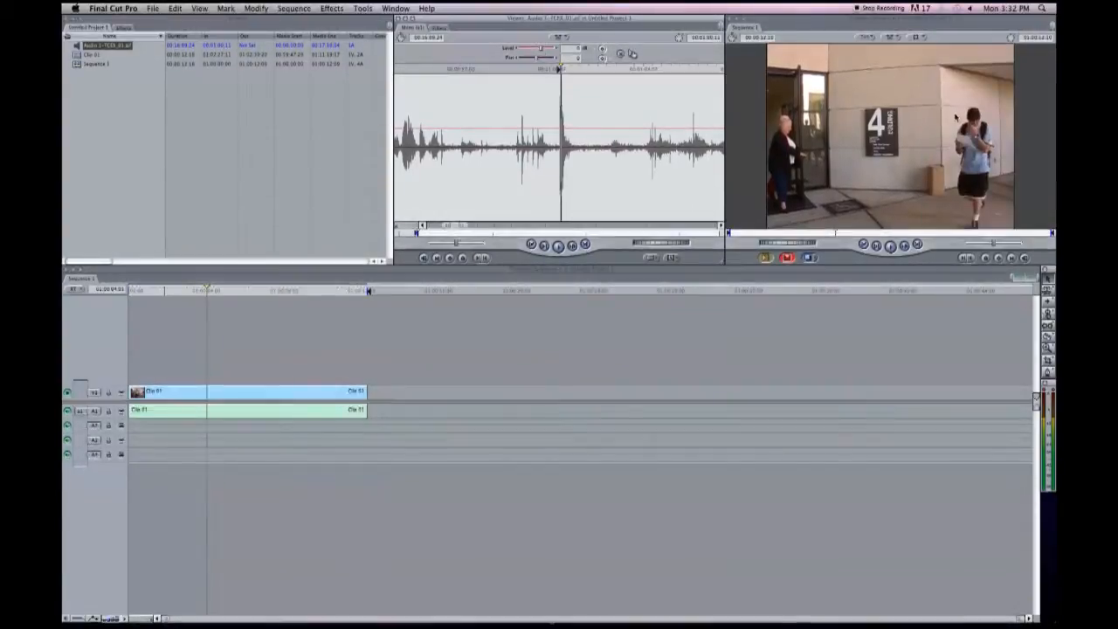
Play the sequence from its start to check that the replaced audio matches the picture.
left_click_drag(252, 293, 100, 300)
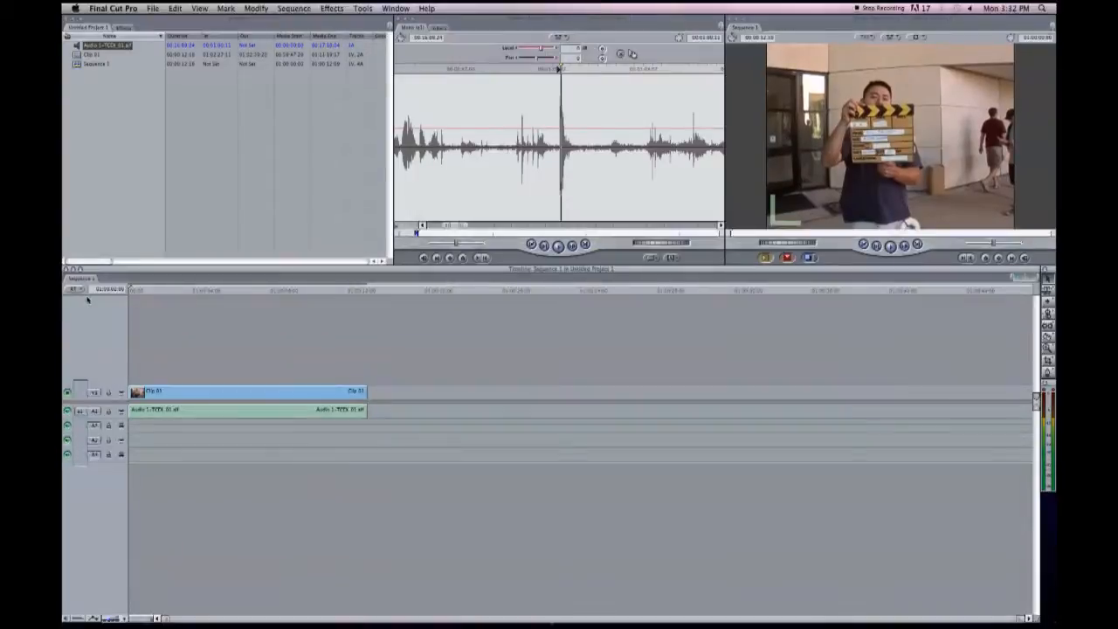
key("space")
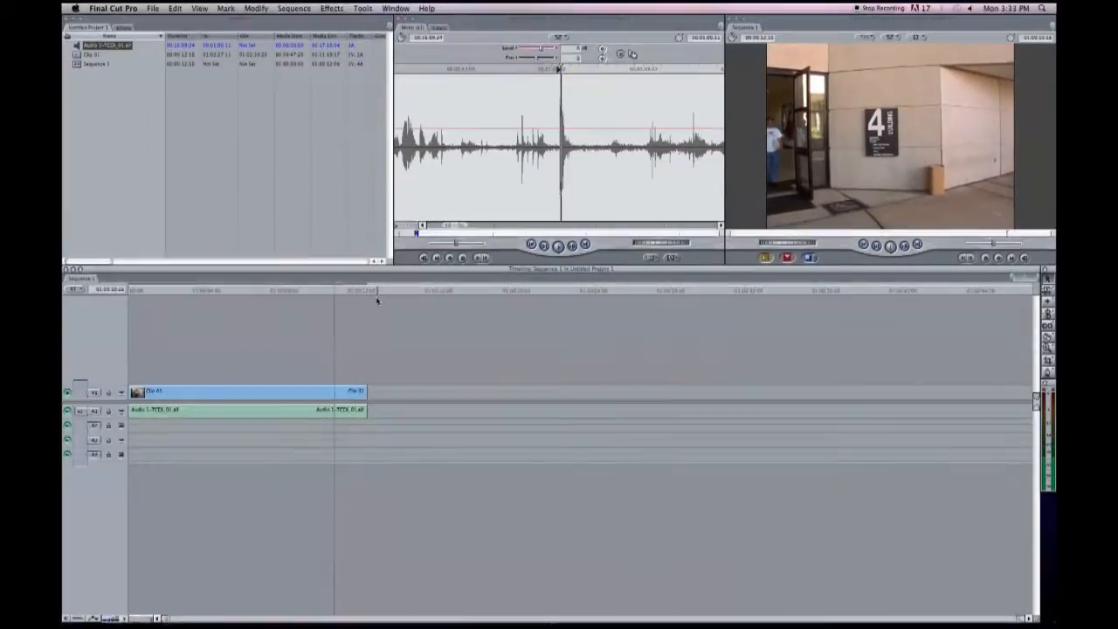
key("space")
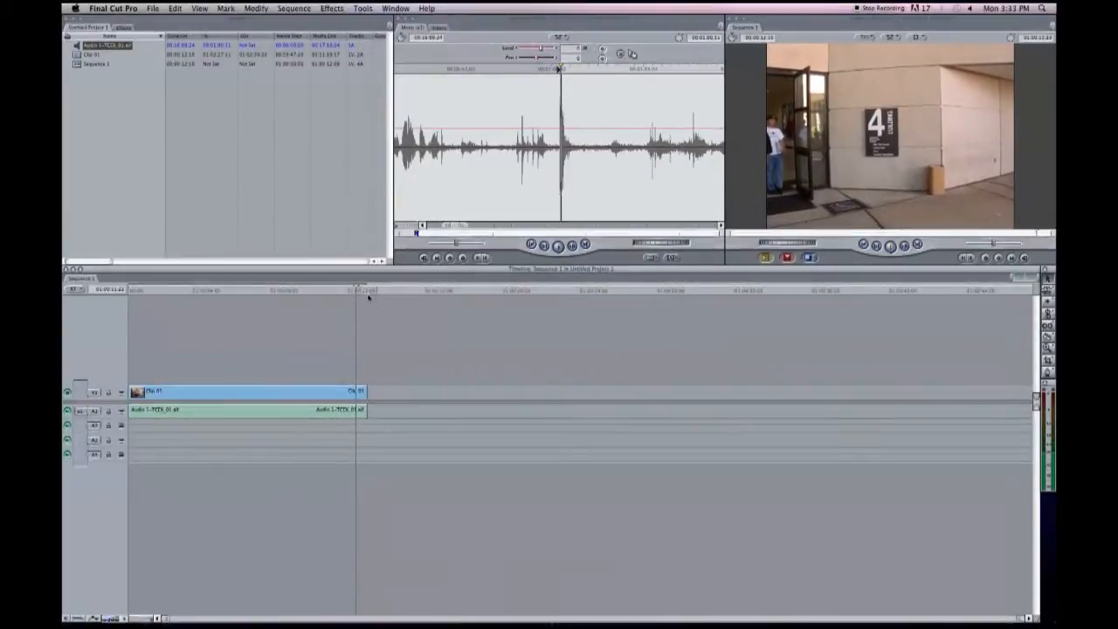
left_click_drag(368, 295, 263, 296)
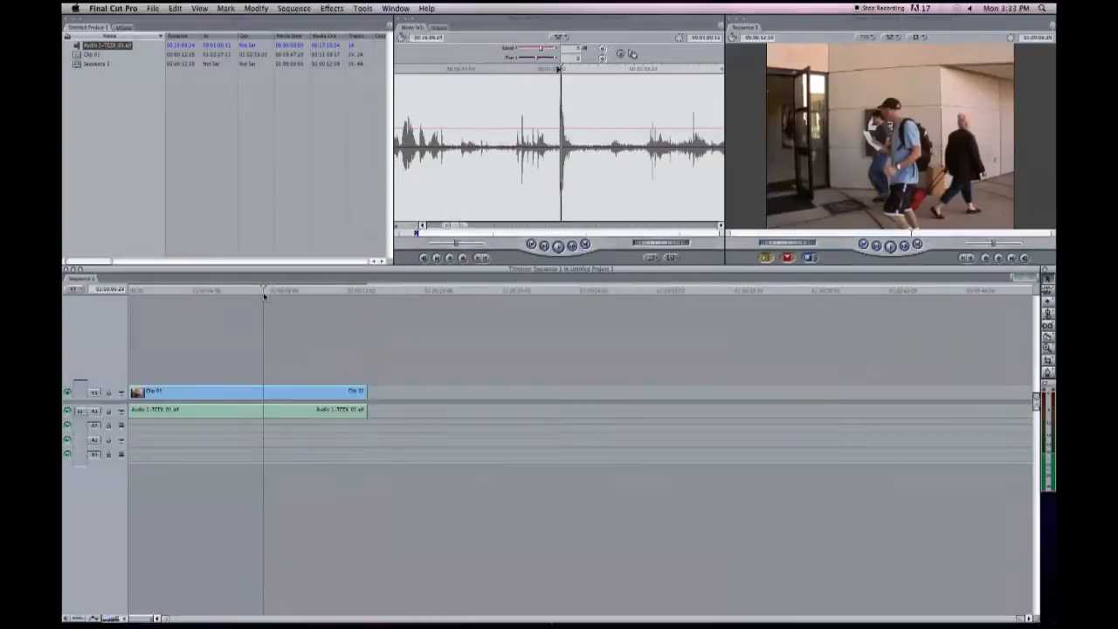
Mark the synced clip's range and export it as self-contained movie 3A_2 into a new folder named Clips with Audio.
key("x")
left_click(152, 8)
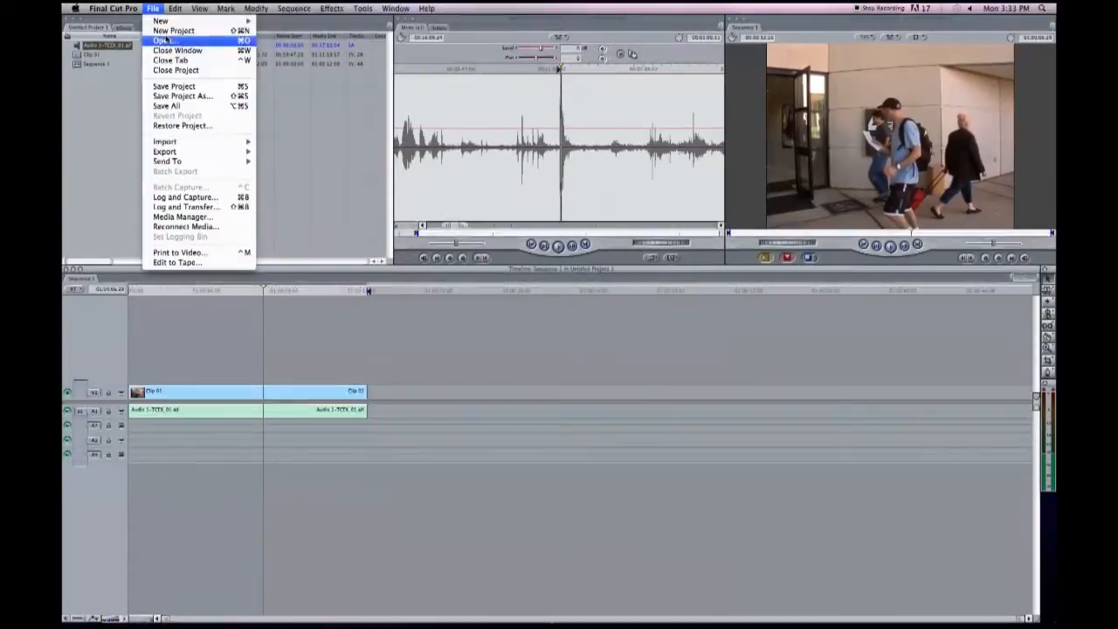
mouse_move(175, 151)
left_click(314, 155)
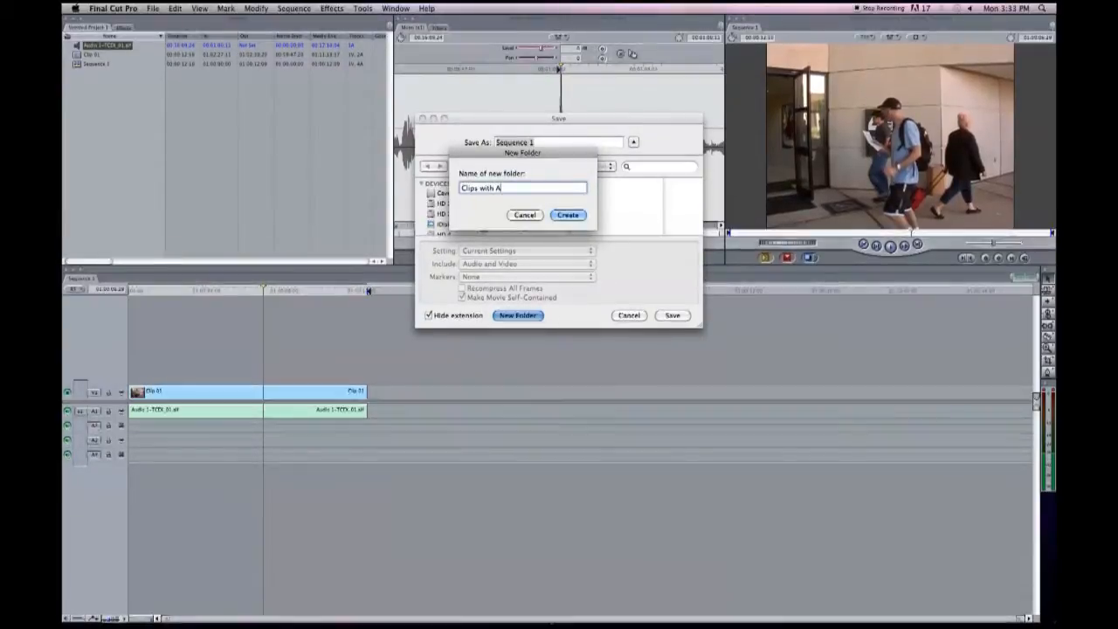
left_click(567, 215)
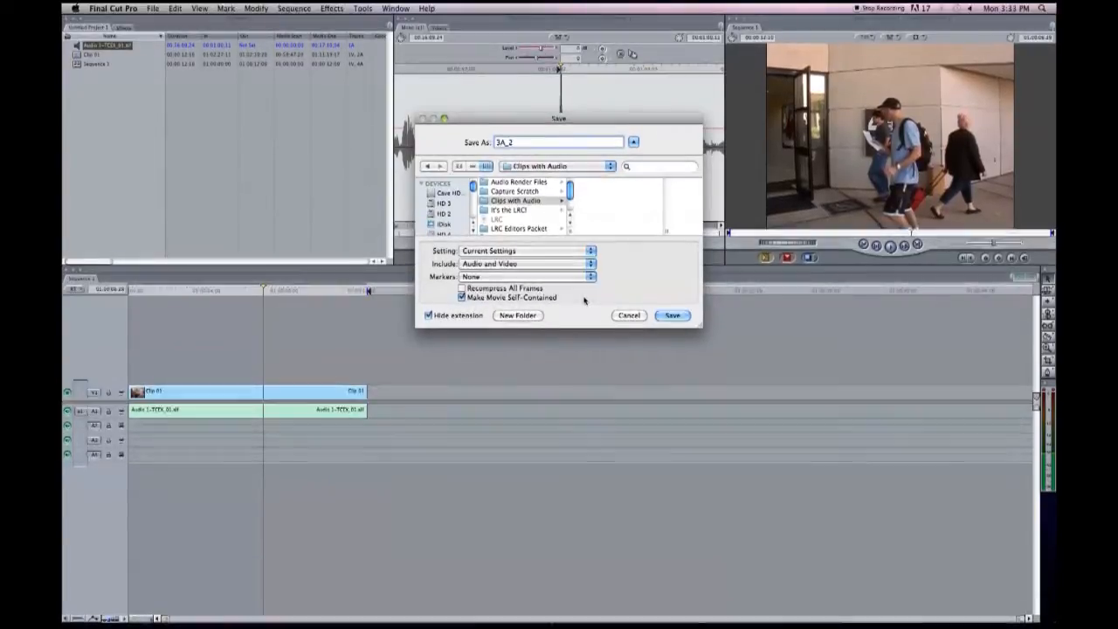
left_click(672, 316)
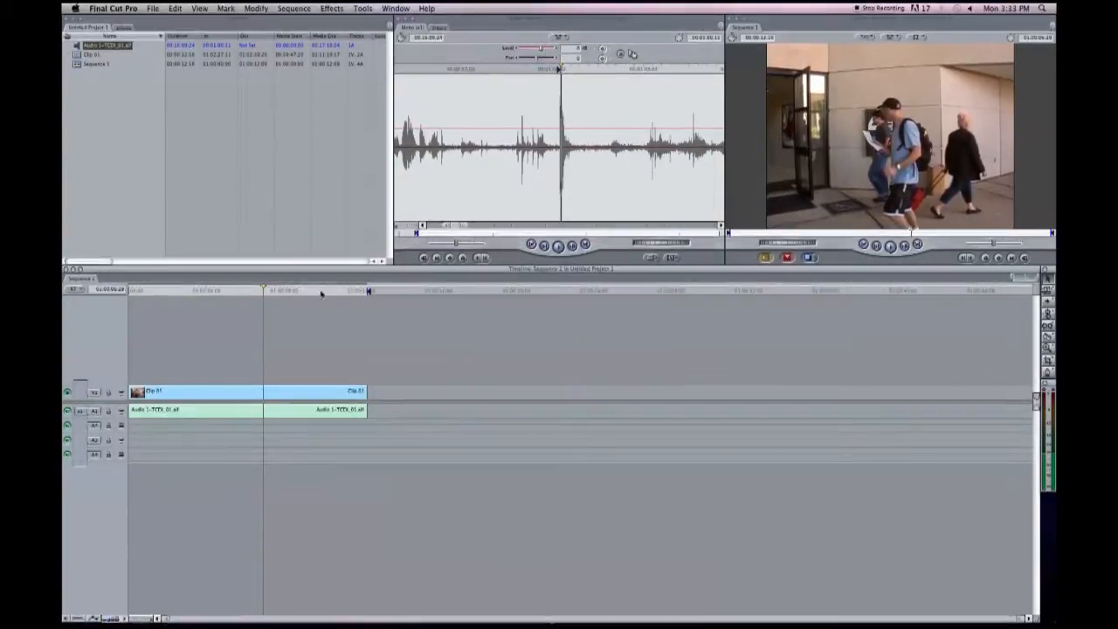
Reopen Clip 01 and mark the next take with an In point at its slate clap and an Out point at its end.
left_click_drag(320, 294, 379, 292)
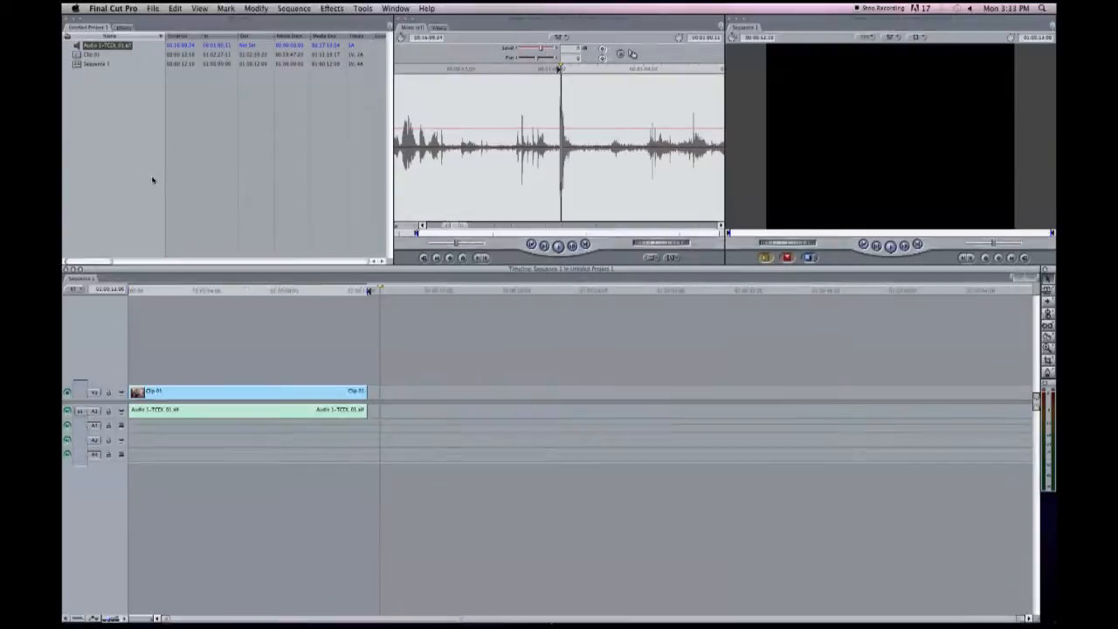
double_click(79, 56)
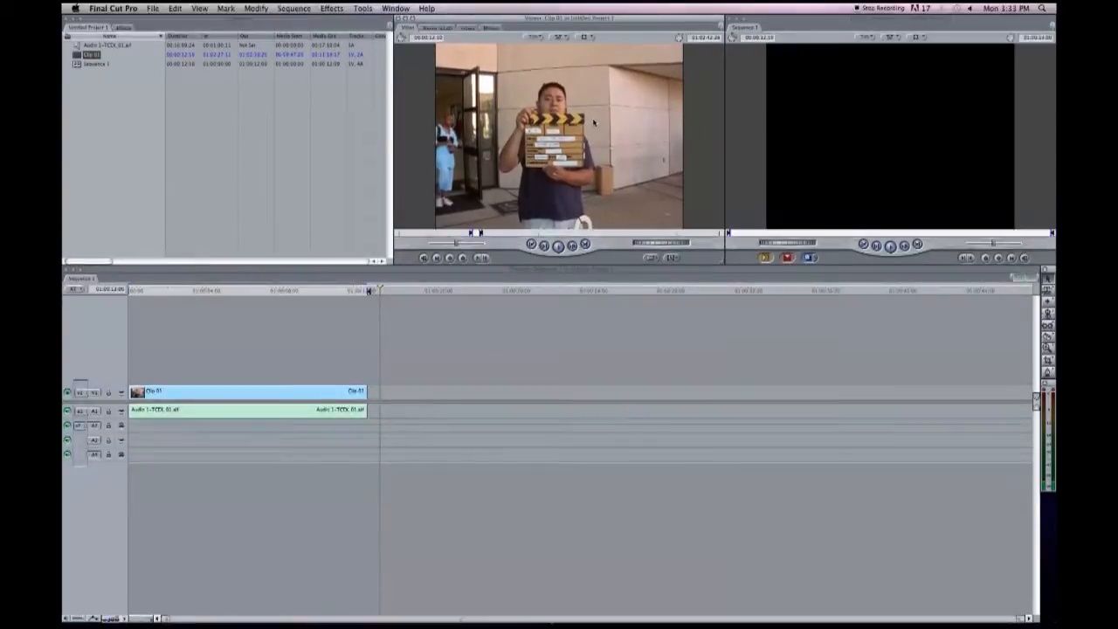
key("i")
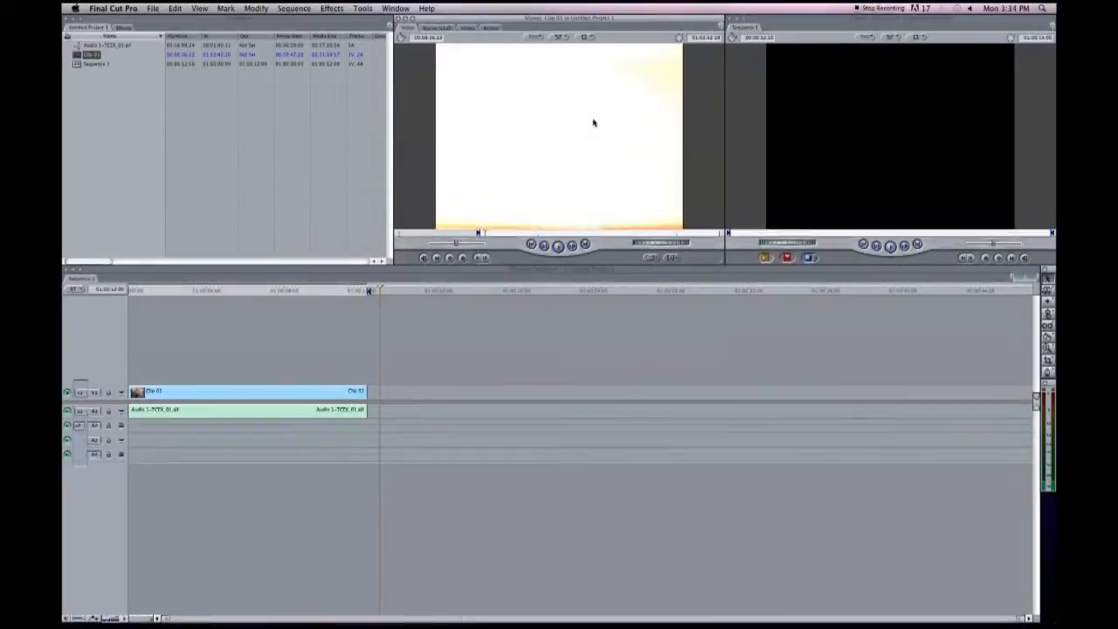
key("o")
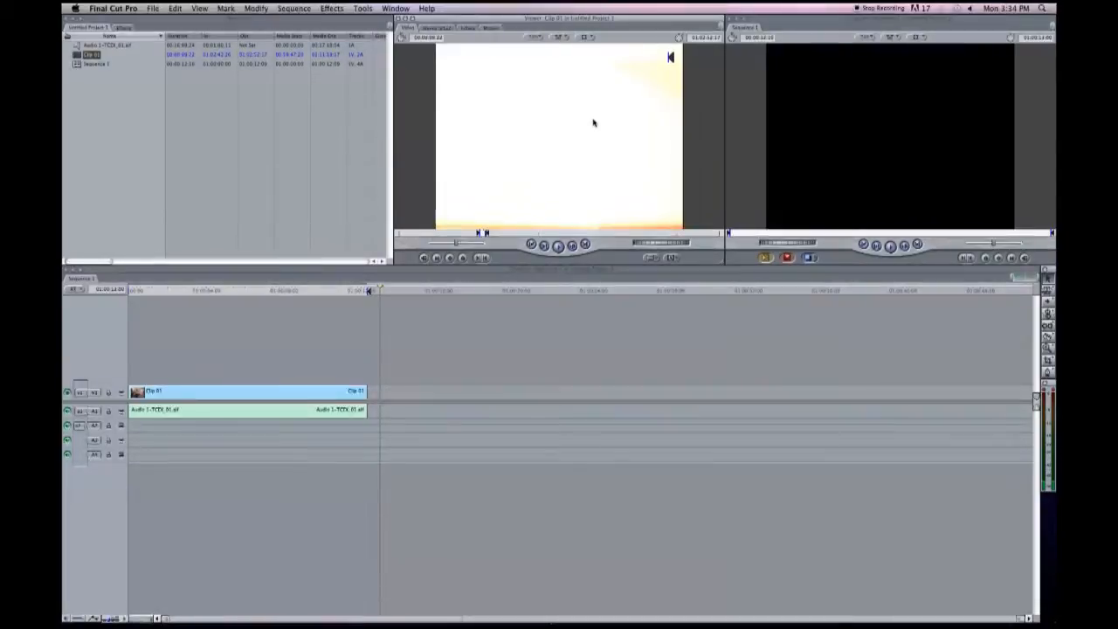
left_click_drag(574, 120, 960, 110)
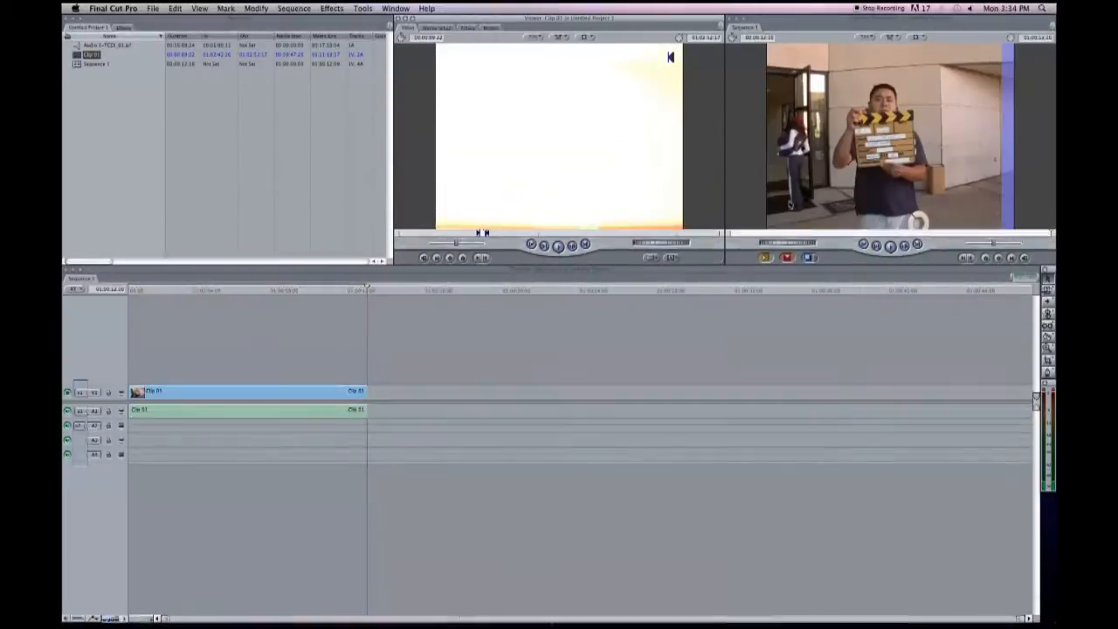
key("super+z")
left_click_drag(565, 166, 588, 141)
Clear the sequence's In and Out points and overwrite the marked take into Sequence 1, leaving a gap after the first clip.
left_click(506, 291)
right_click(506, 291)
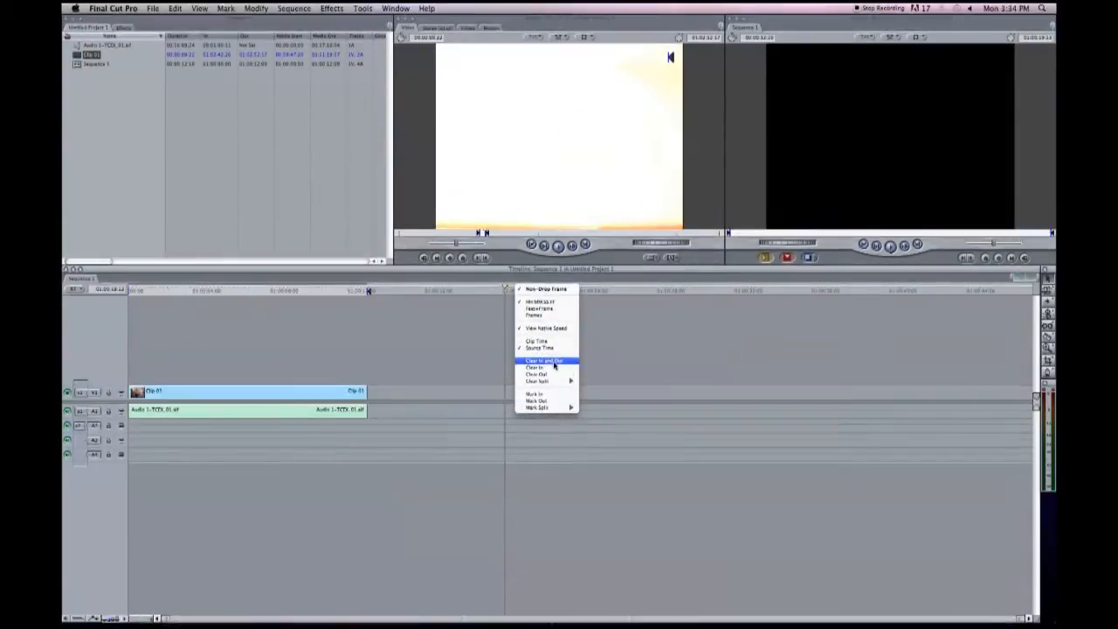
left_click(554, 362)
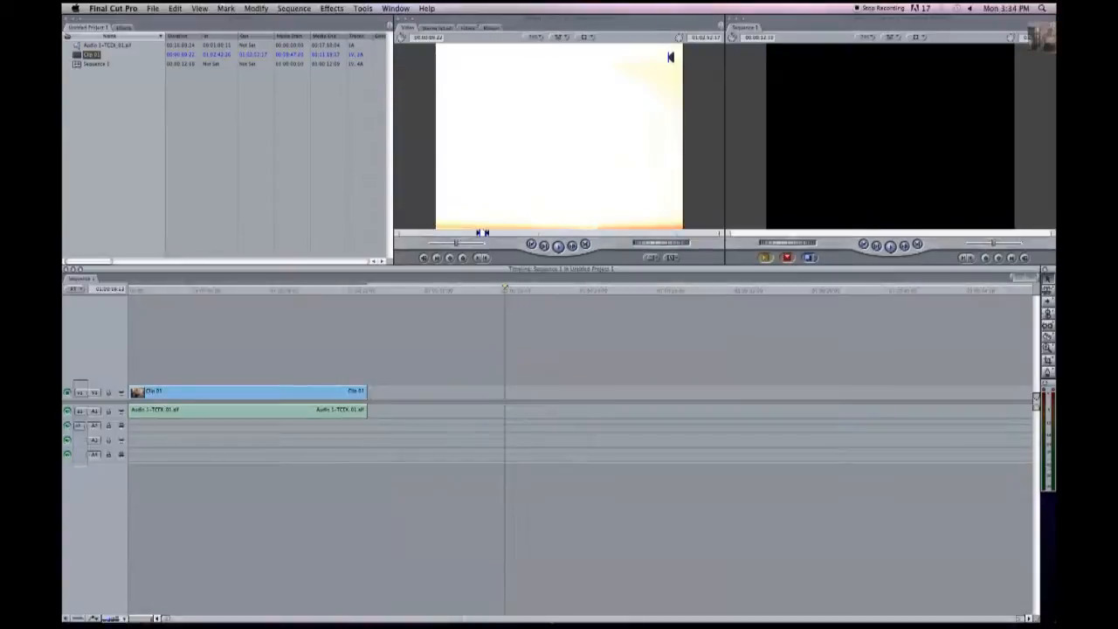
left_click_drag(641, 167, 960, 115)
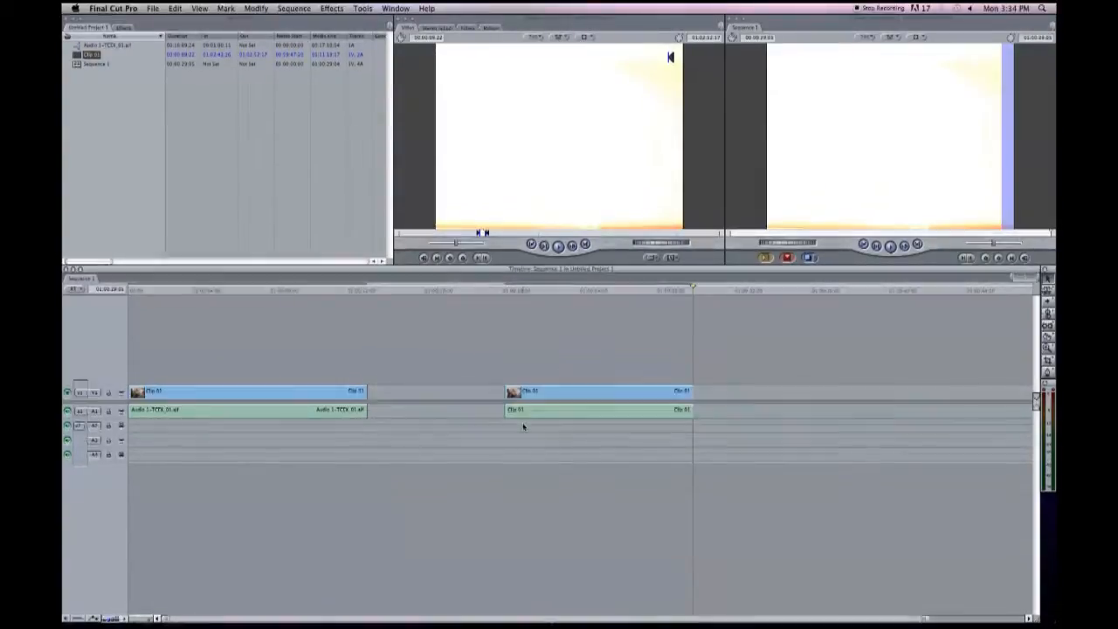
Mark the second clip's range in the sequence and set the separate audio's In point at the matching slate clap.
left_click(561, 295)
key("x")
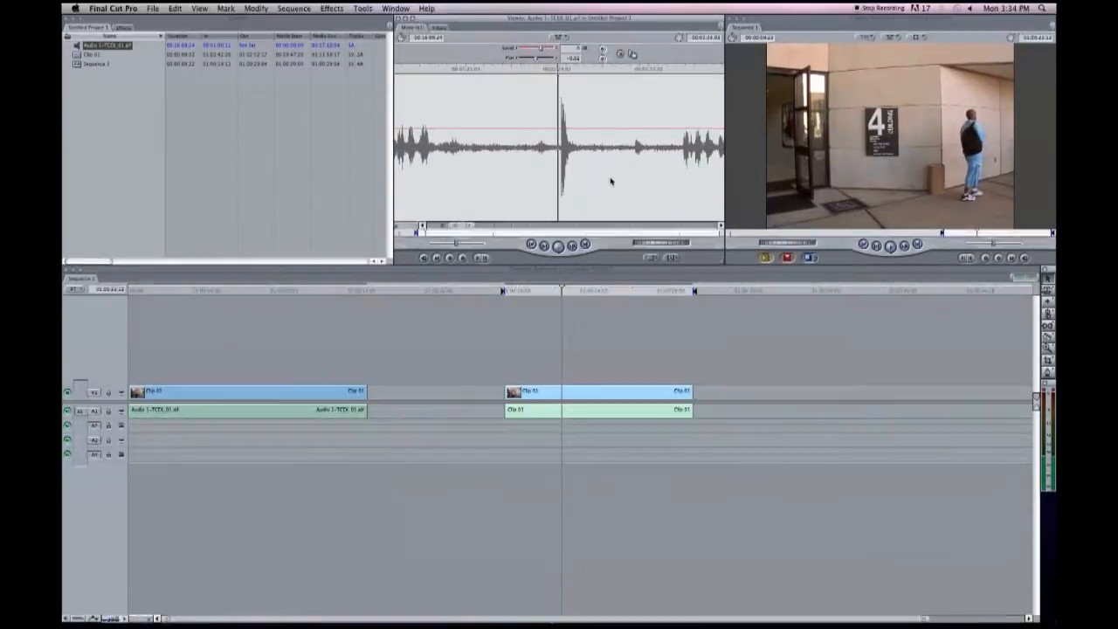
left_click(485, 186)
left_click_drag(485, 187, 406, 185)
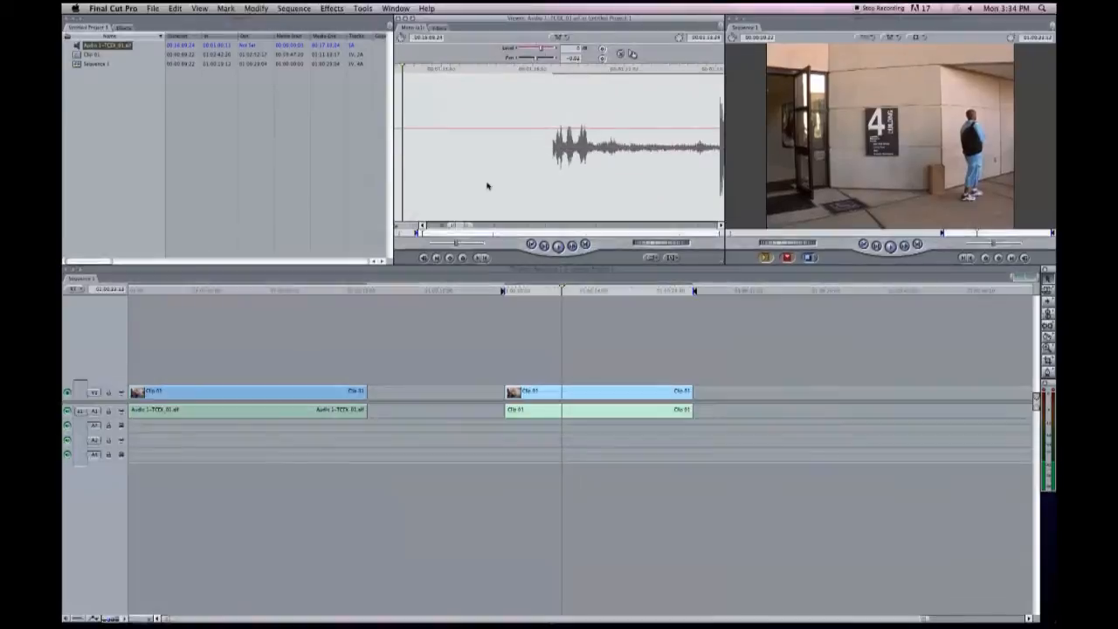
left_click(547, 179)
key("space")
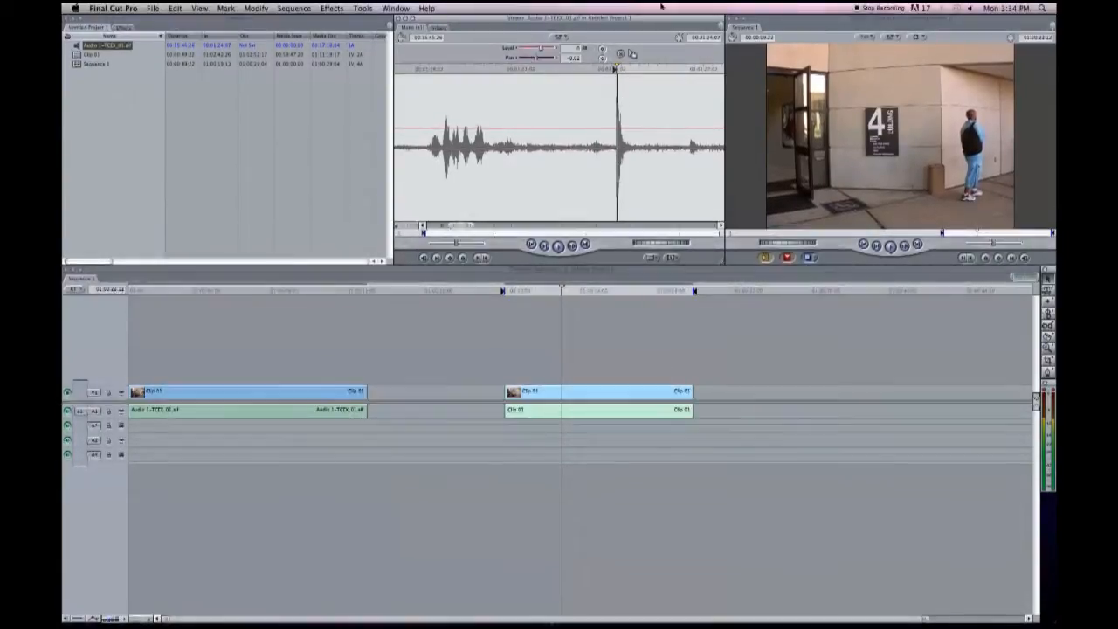
Overwrite the second clip's audio in Sequence 1 with the marked separate audio and play the clip to check its sync.
left_click_drag(646, 54, 967, 99)
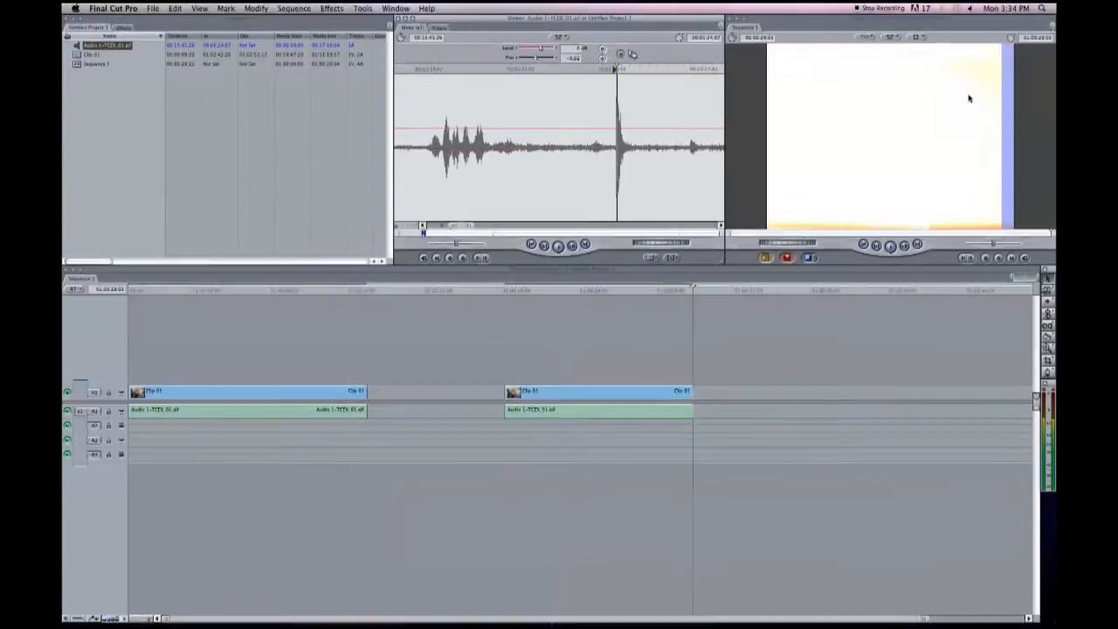
left_click(506, 292)
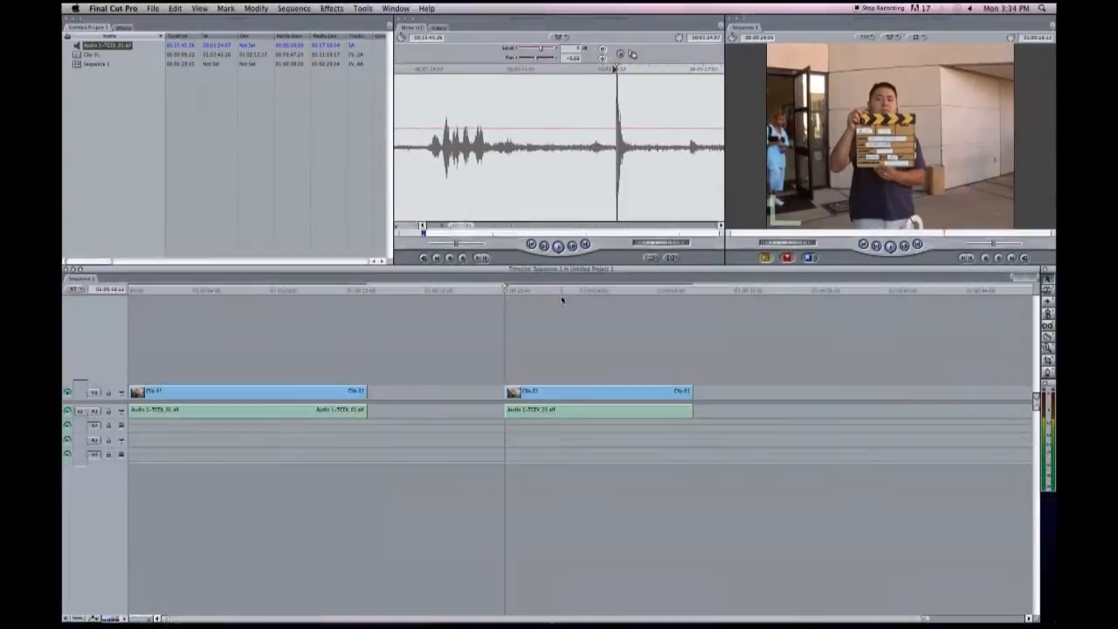
key("space")
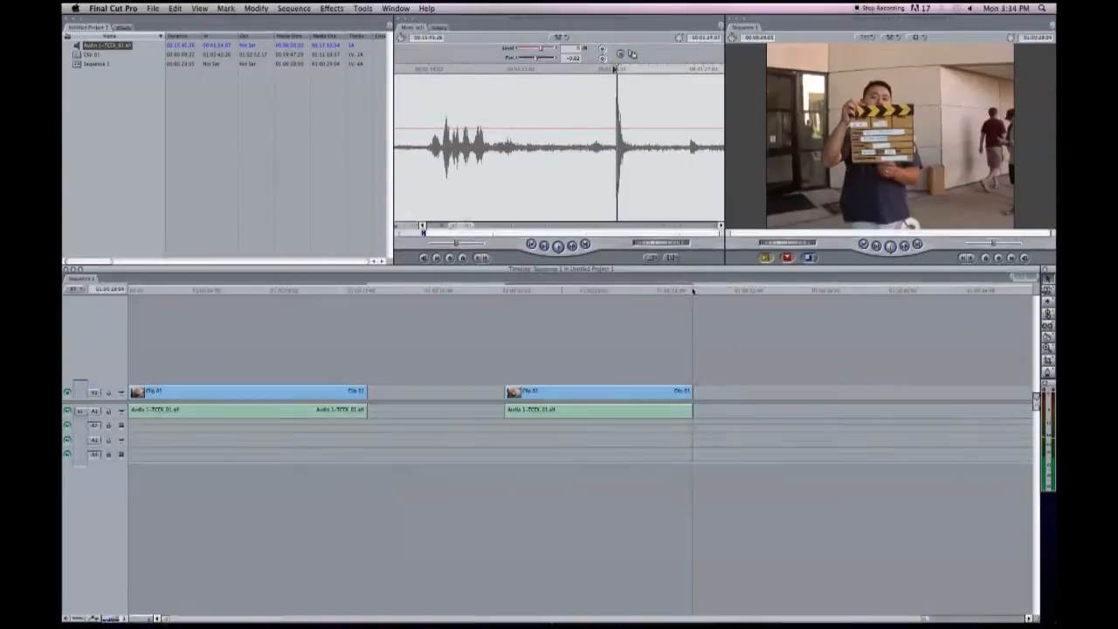
Mark the second synced clip's range and export it as self-contained QuickTime movie 3B_1 into the Clips with Audio folder.
left_click(609, 289)
key("x")
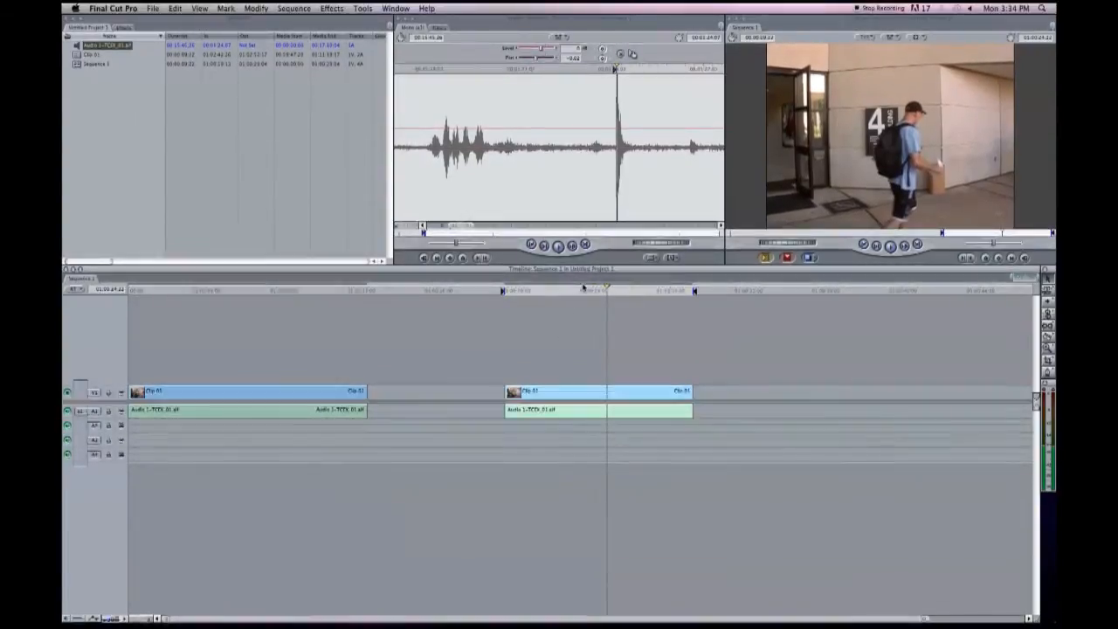
left_click_drag(609, 290, 602, 290)
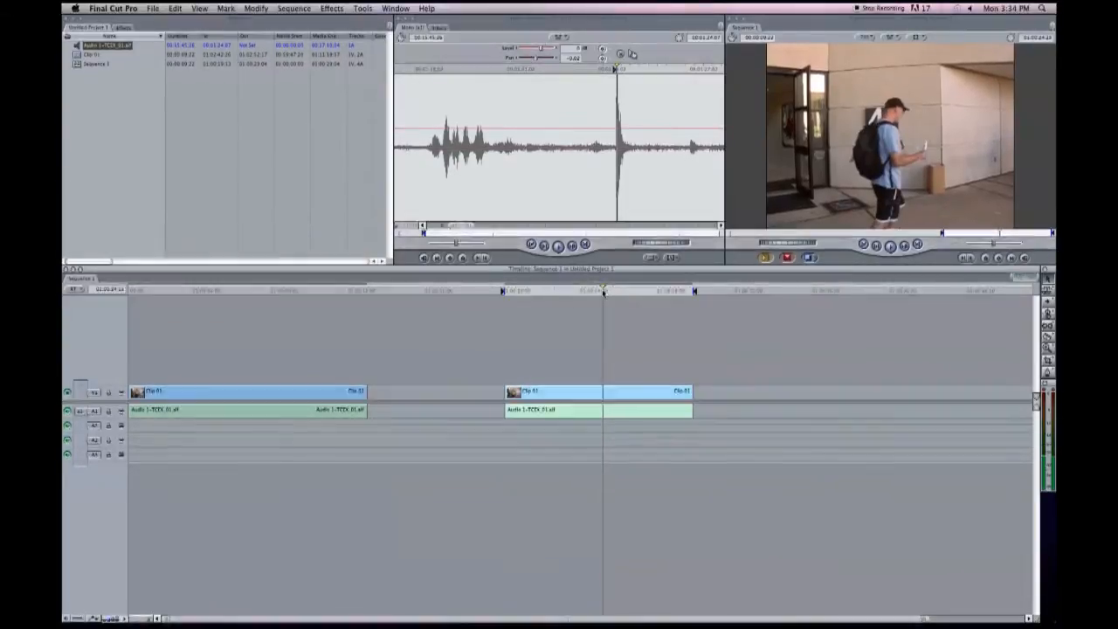
left_click(154, 8)
mouse_move(163, 142)
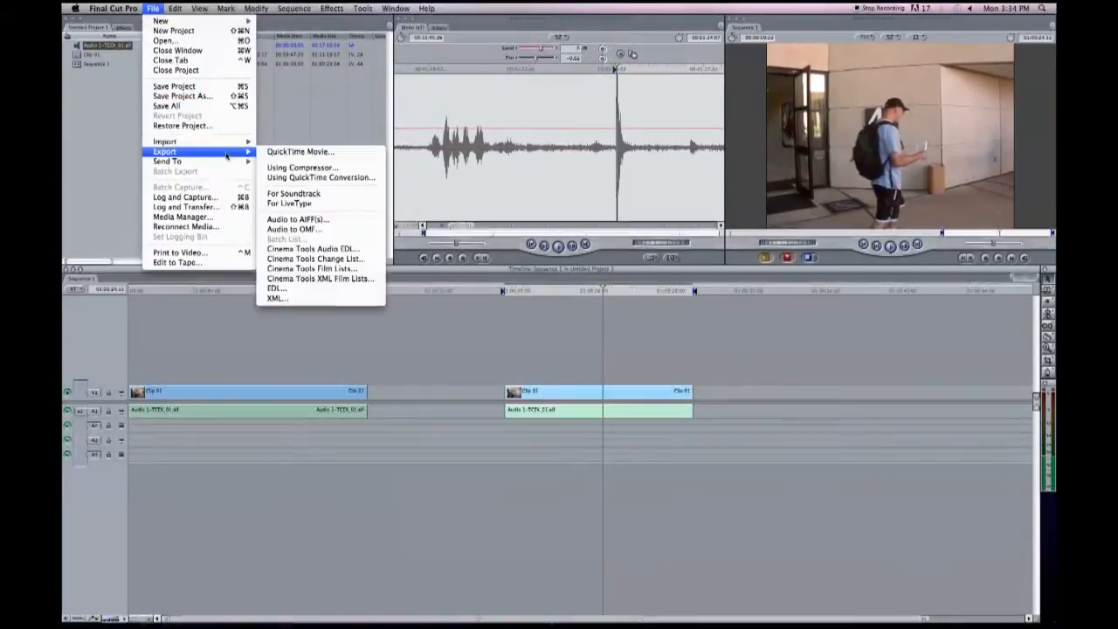
left_click(299, 155)
type("3")
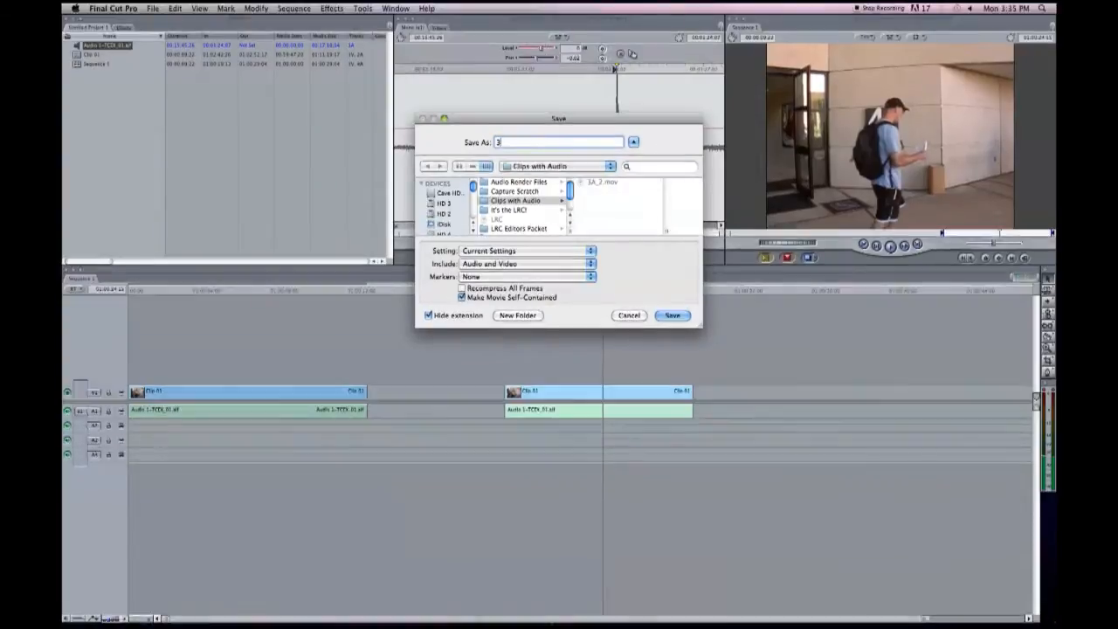
type("B_1")
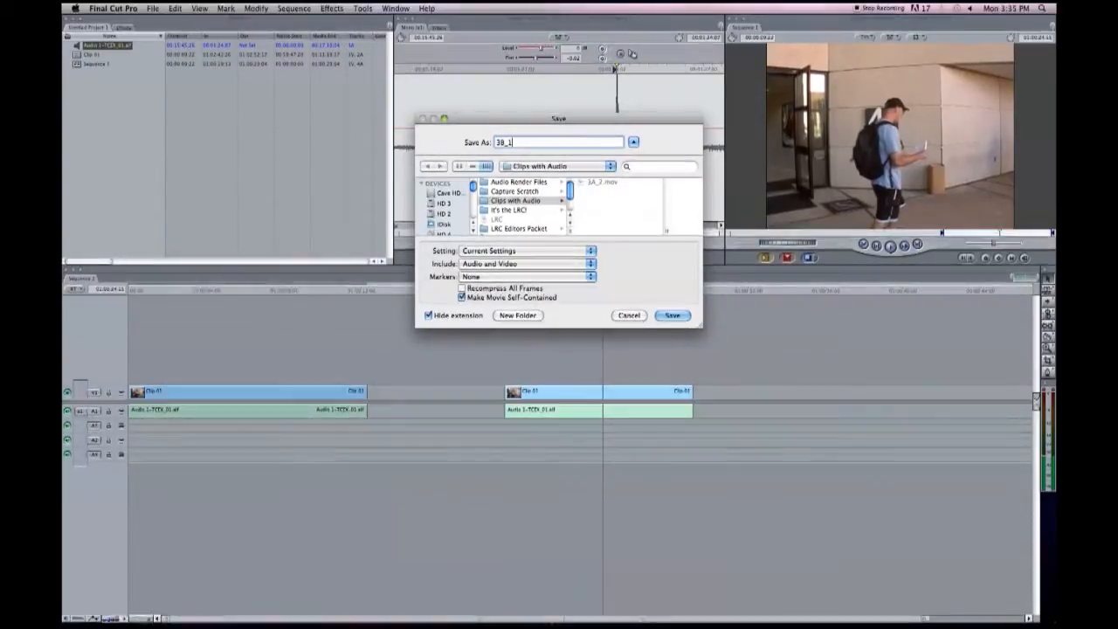
left_click(684, 318)
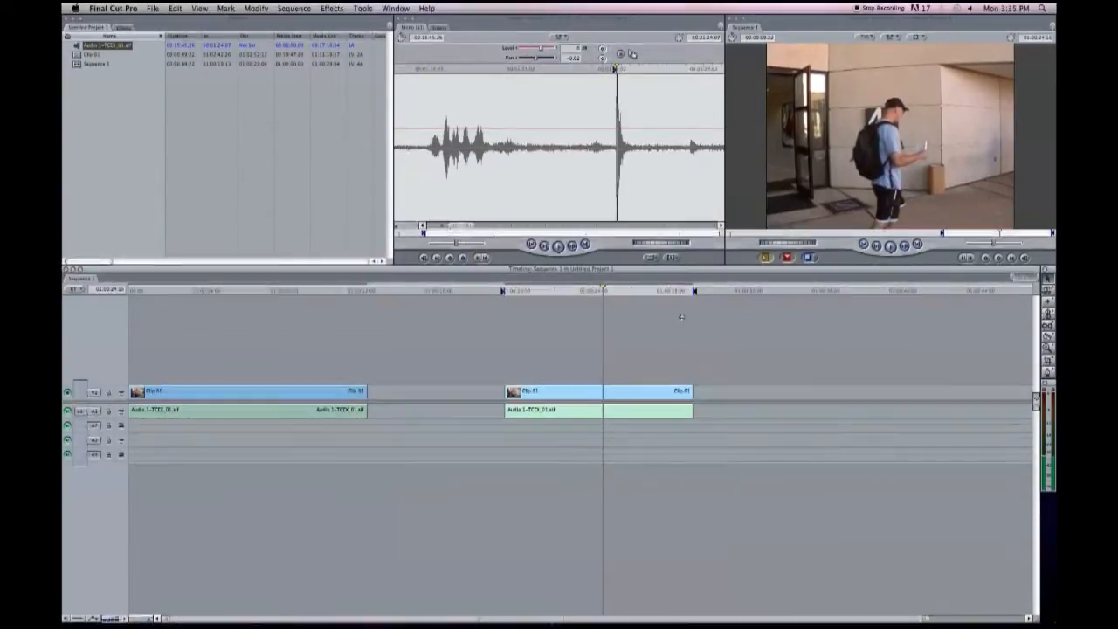
Overwrite the next marked take of Clip 01 into Sequence 1 after a gap and mark the third clip's range.
left_click(756, 290)
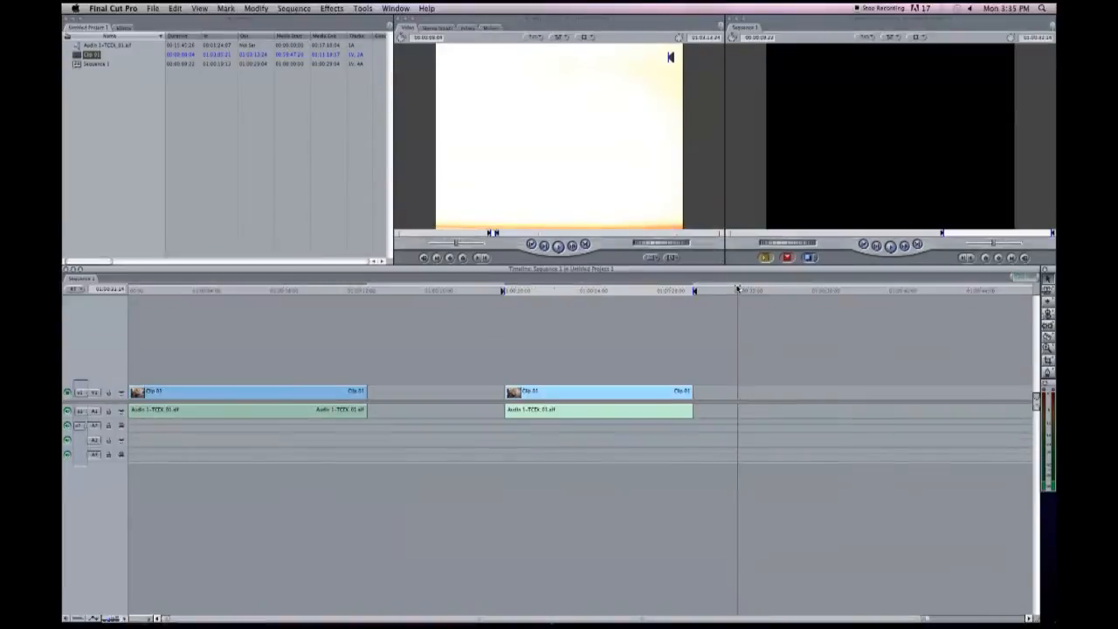
left_click_drag(587, 162, 962, 108)
left_click(783, 293)
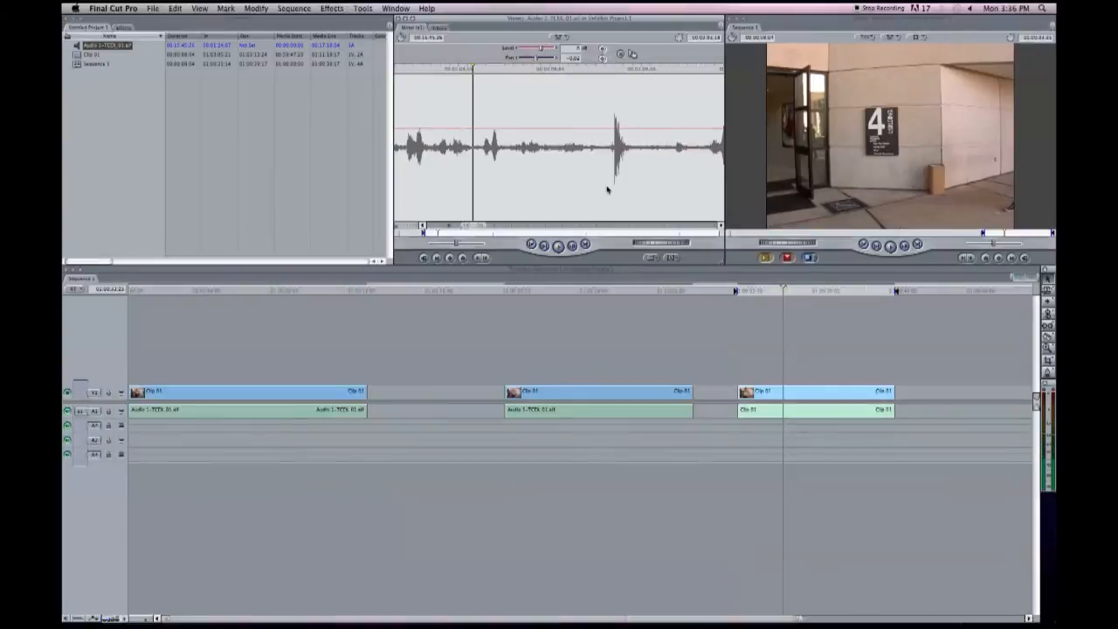
Overwrite the third clip's audio with the separate audio starting at its matching slate clap, and play the clip to check sync.
left_click(614, 188)
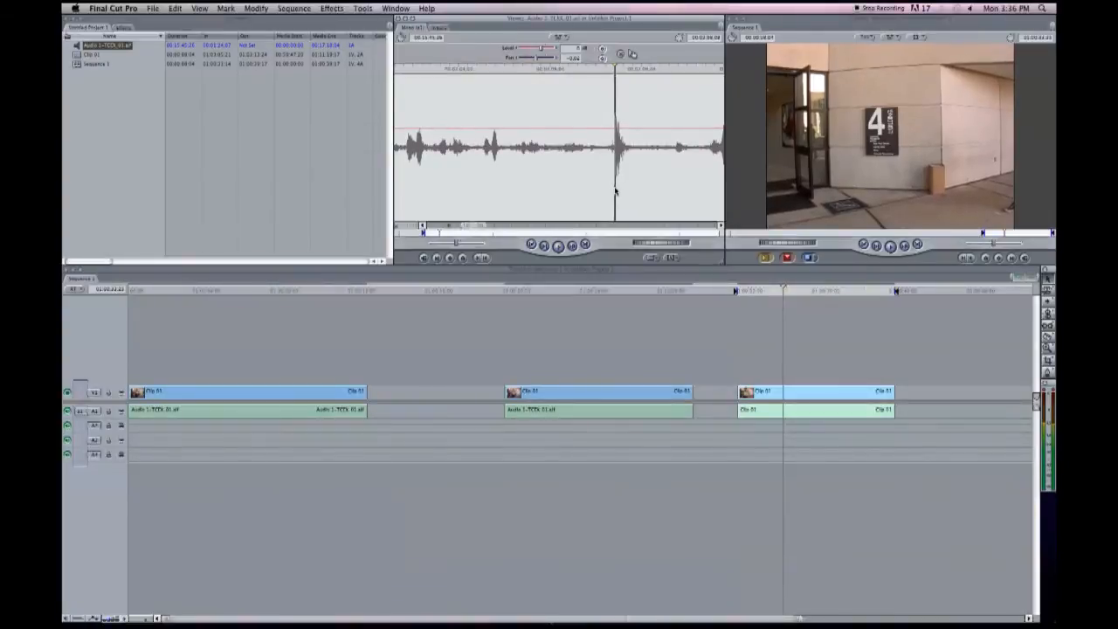
key("i")
left_click_drag(632, 54, 990, 106)
left_click(737, 293)
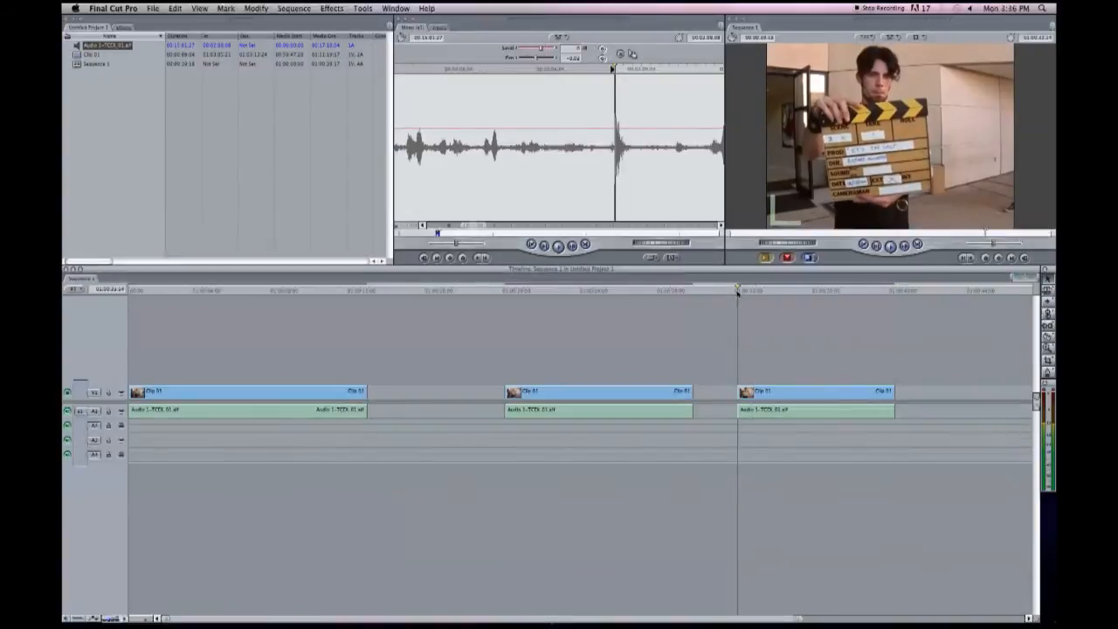
key("space")
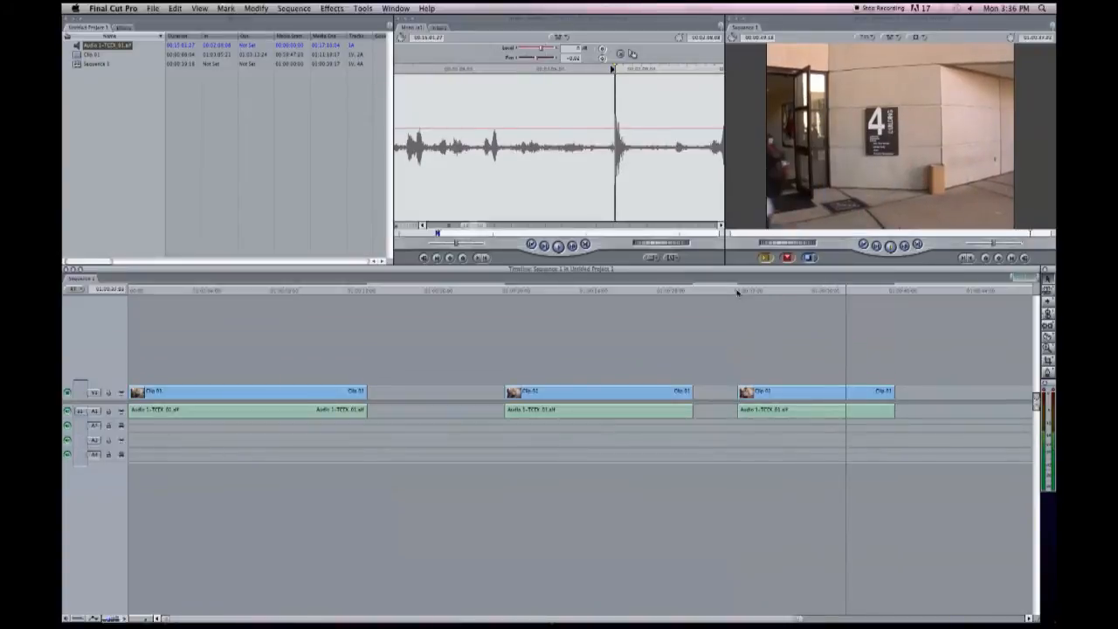
Mark the third synced clip's range and export it as self-contained QuickTime movie 3C_1 into the Clips with Audio folder.
left_click(774, 293)
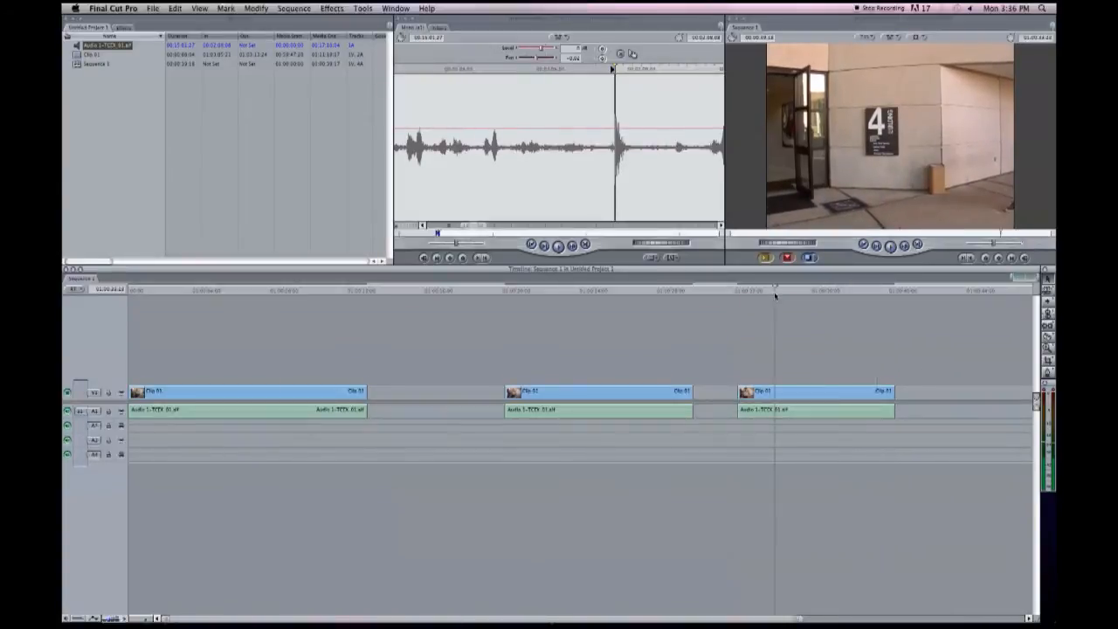
key("x")
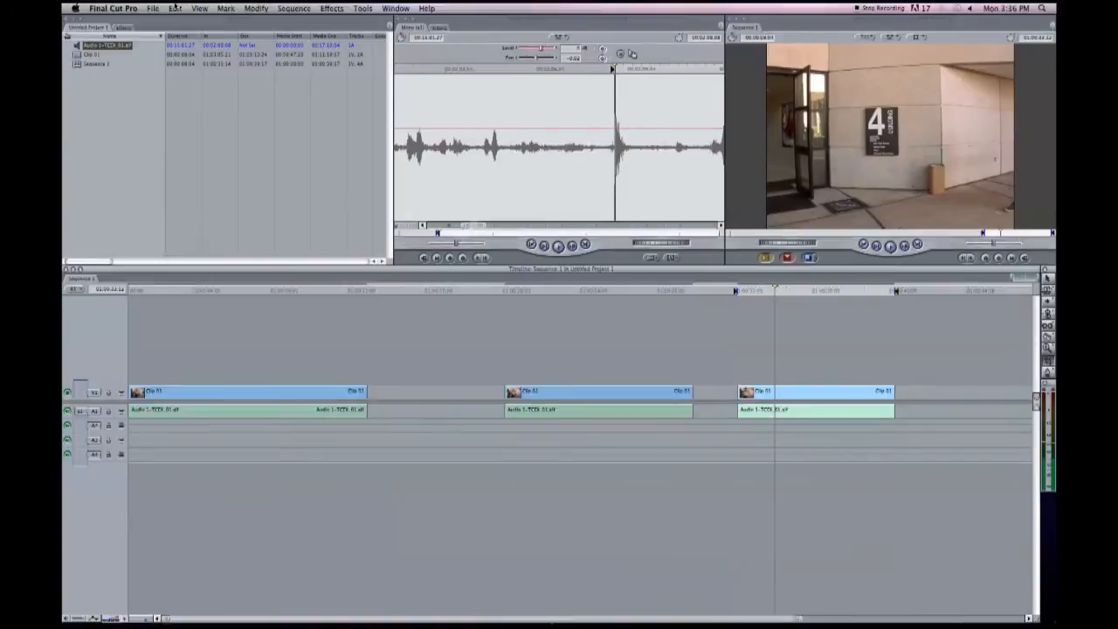
left_click(153, 8)
mouse_move(175, 151)
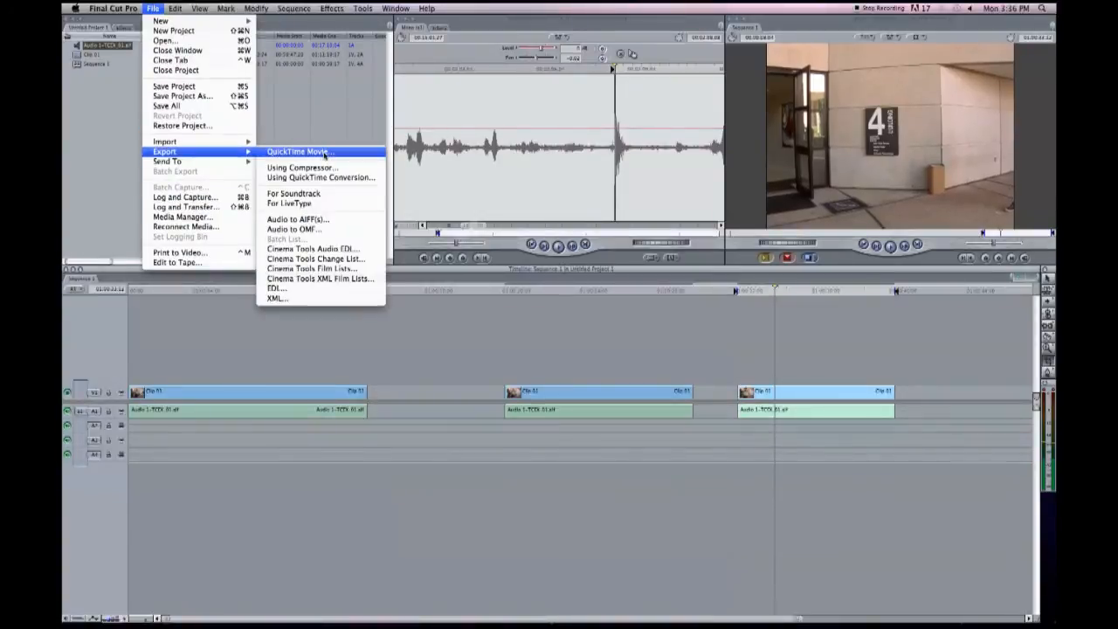
left_click(288, 148)
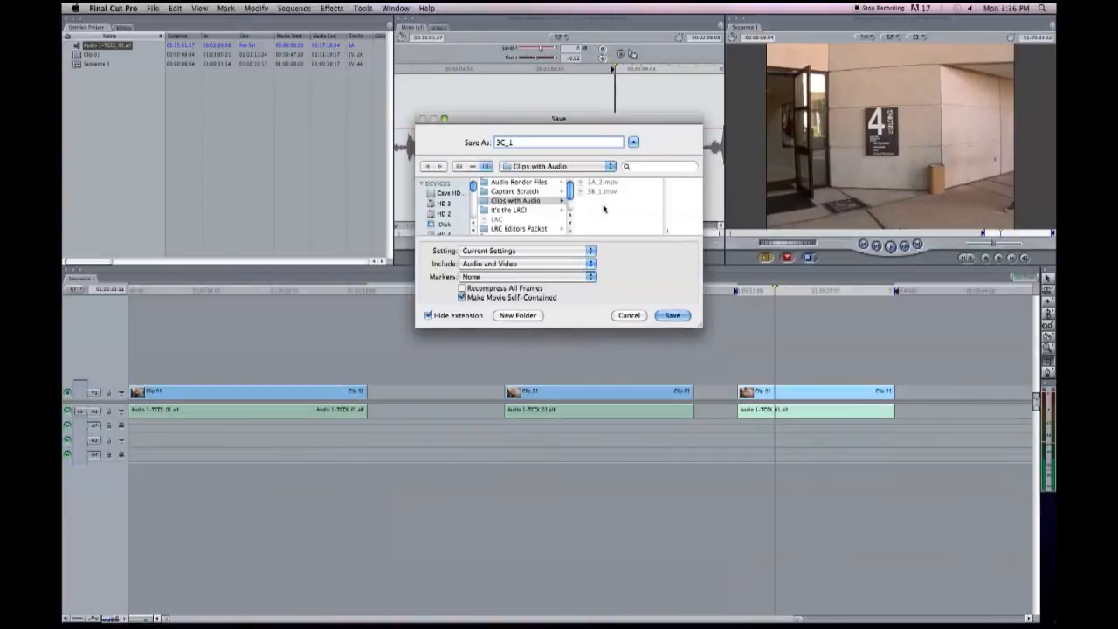
type("3C_1")
left_click(673, 315)
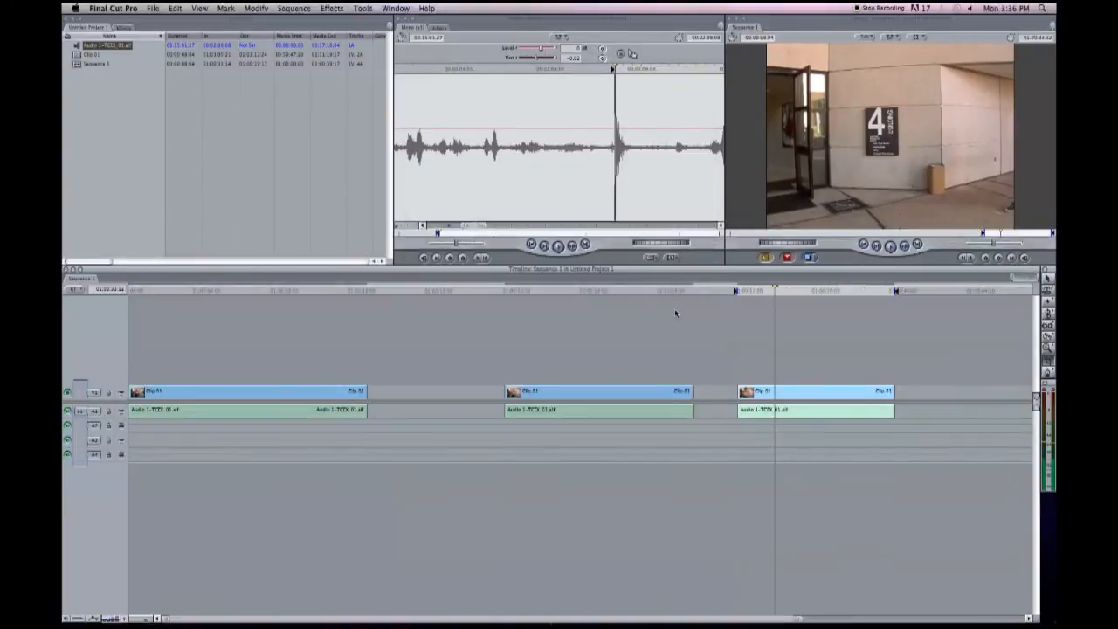